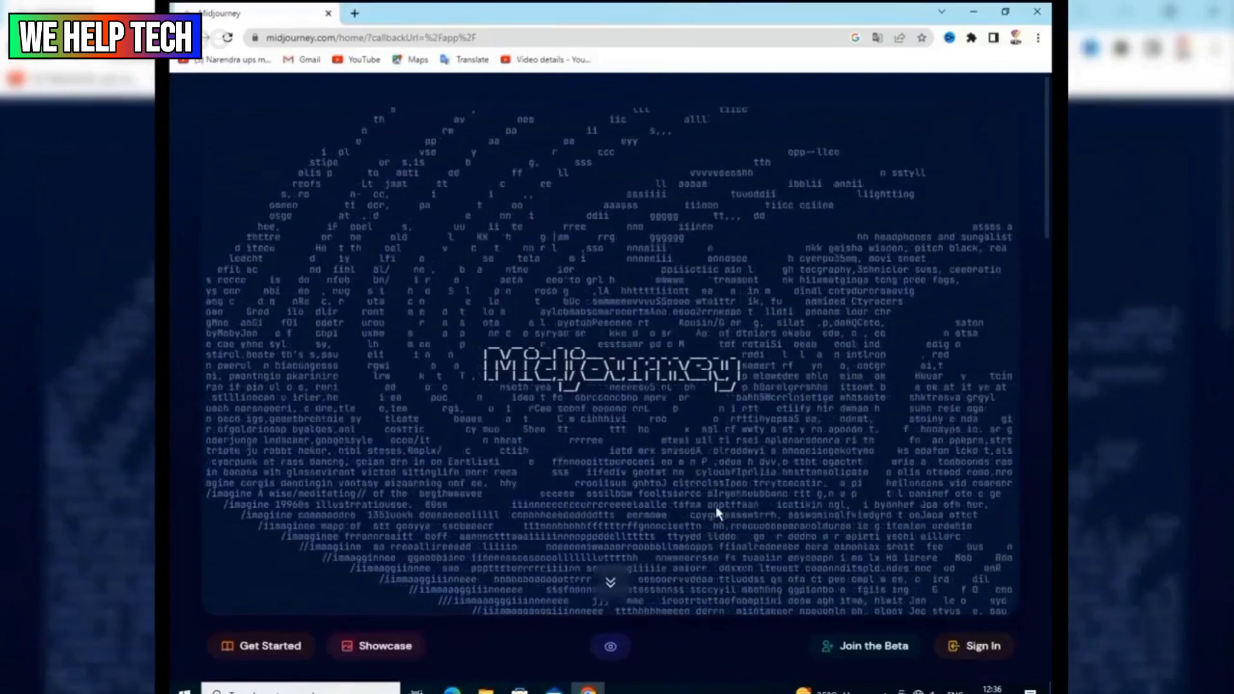
pyautogui.click(866, 646)
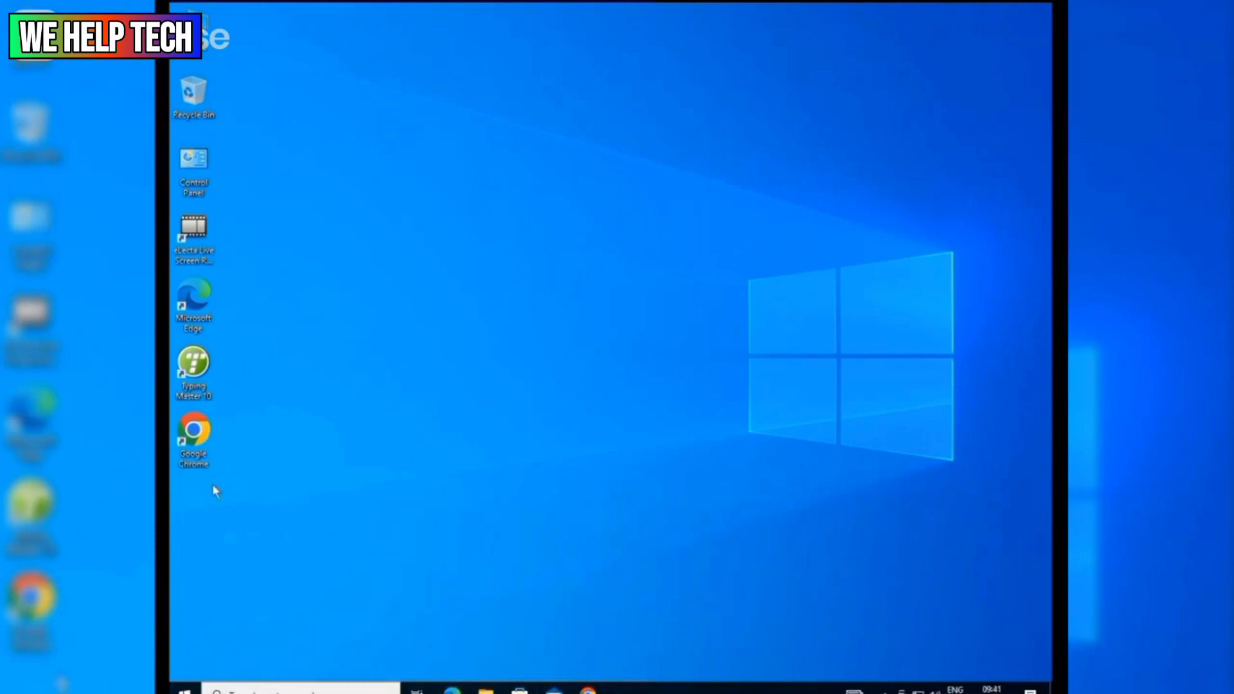
# Step: Open Google Chrome and search Google for "playground ai"
pyautogui.doubleClick(195, 432)
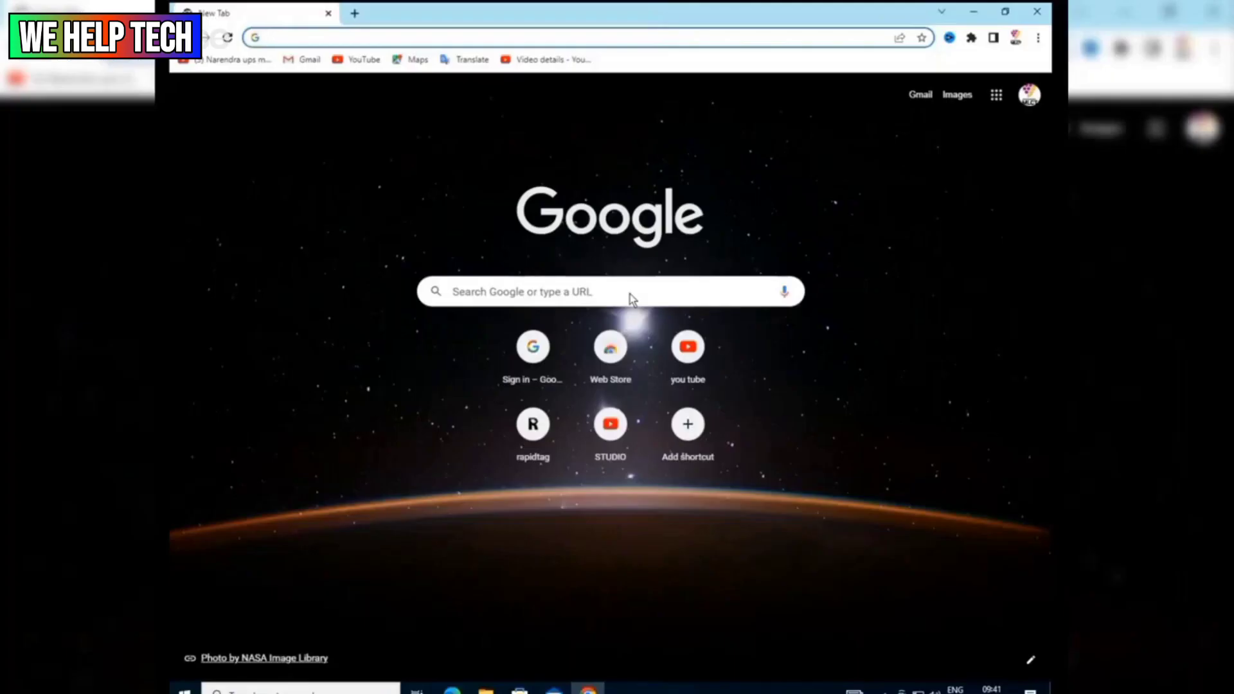
pyautogui.click(630, 294)
pyautogui.write('P')
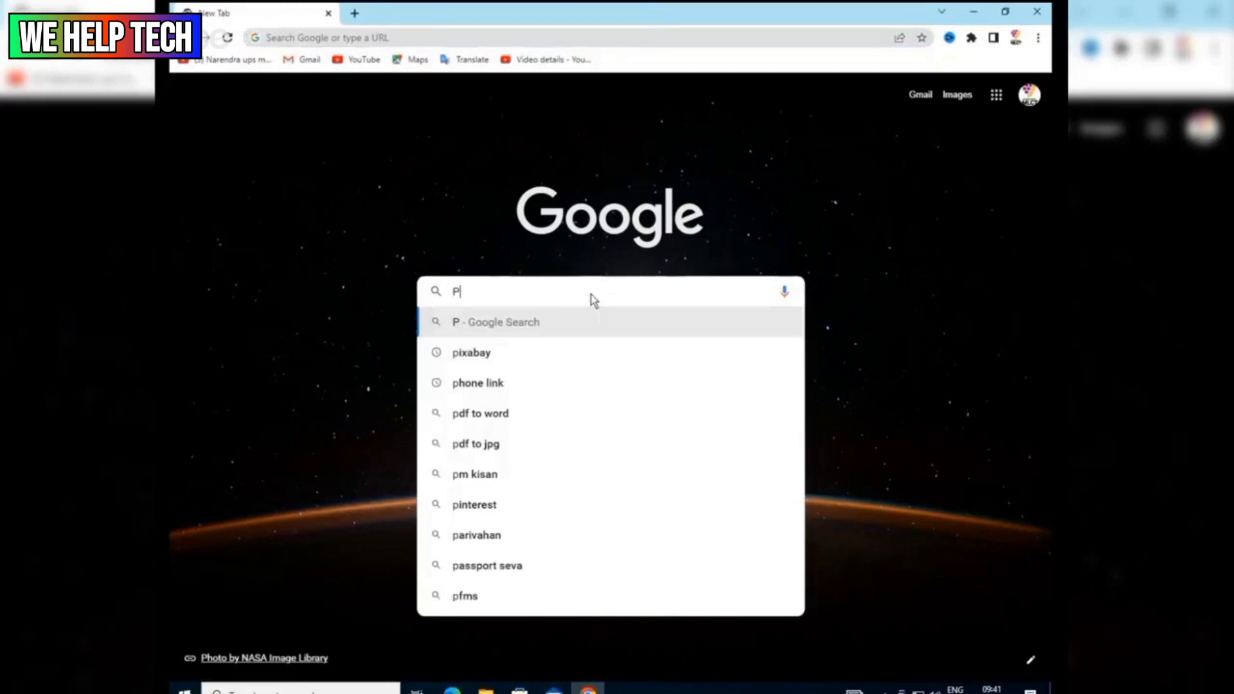
pyautogui.write('laygr')
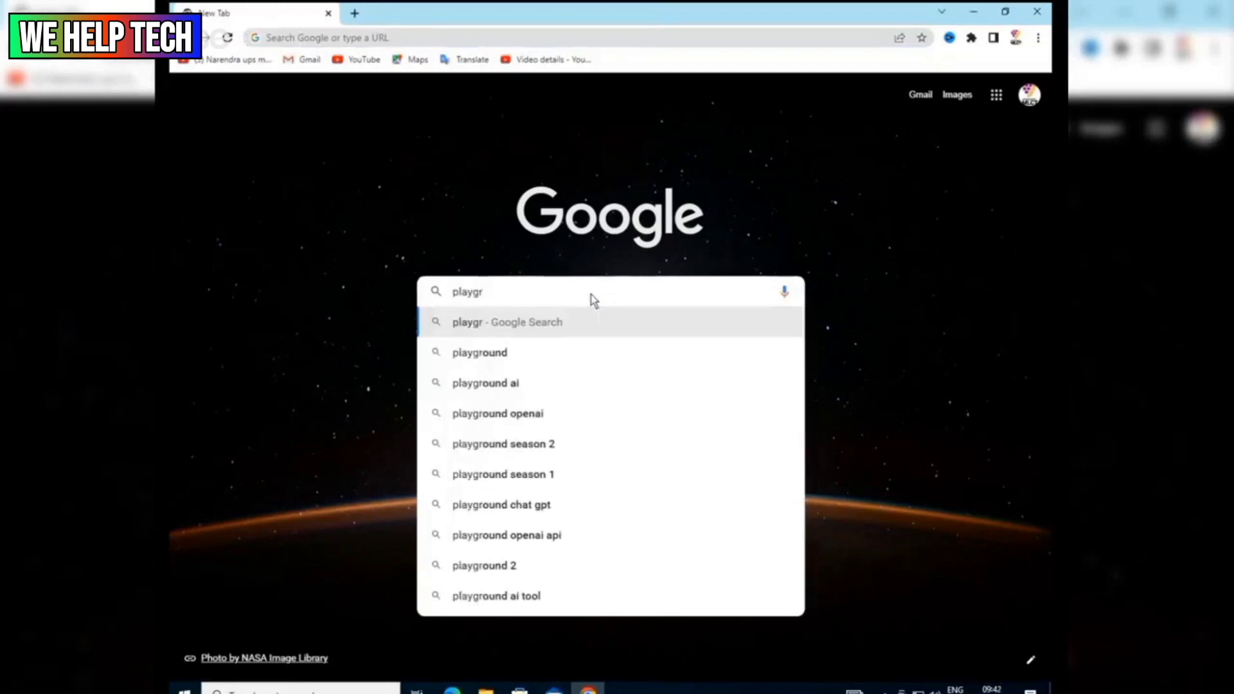
pyautogui.write('oun')
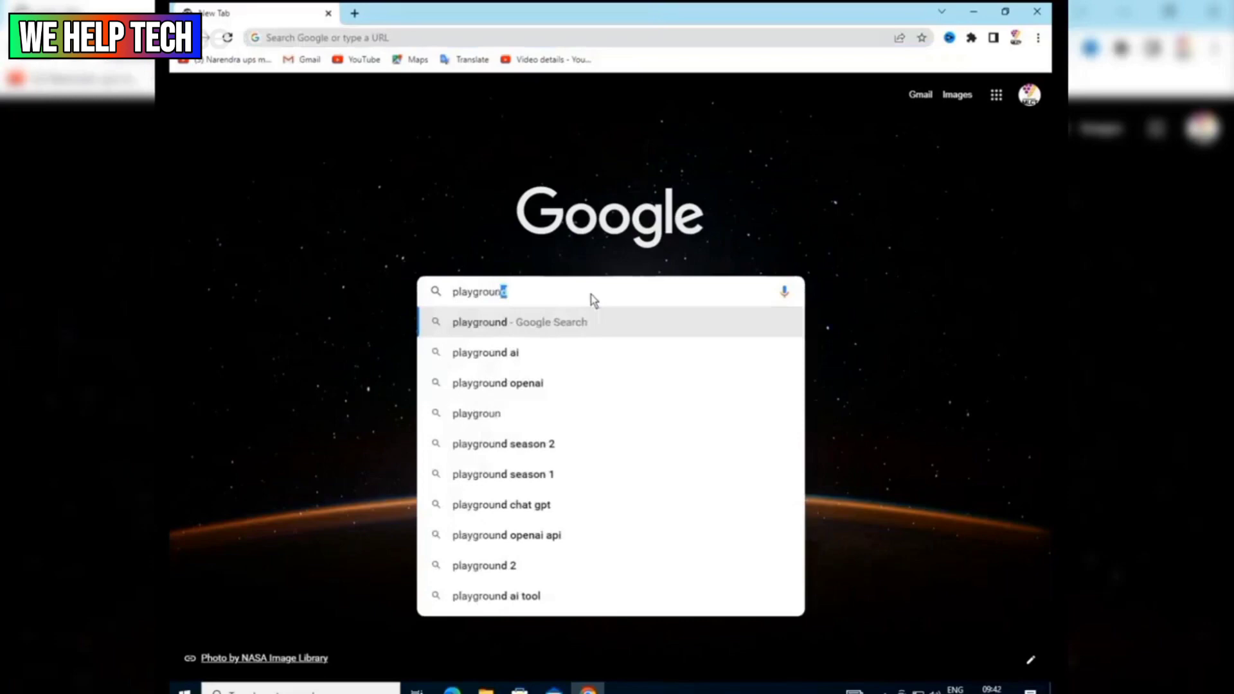
pyautogui.write('d')
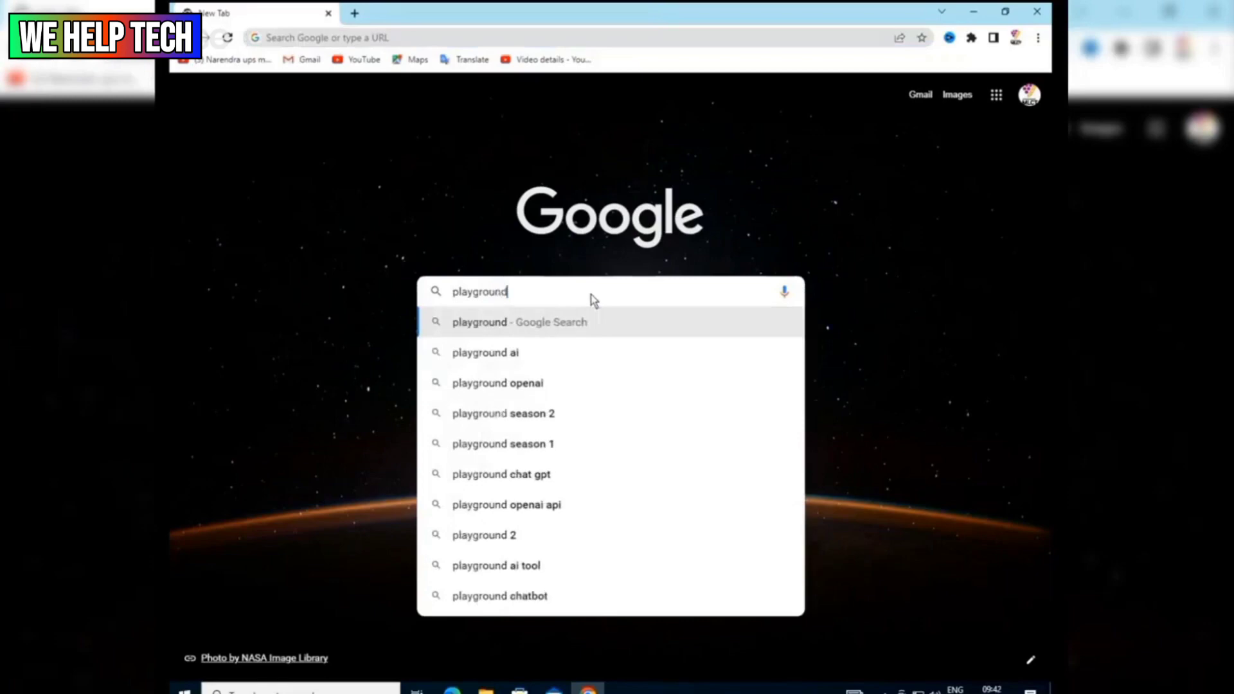
pyautogui.write(' ai')
pyautogui.press('Return')
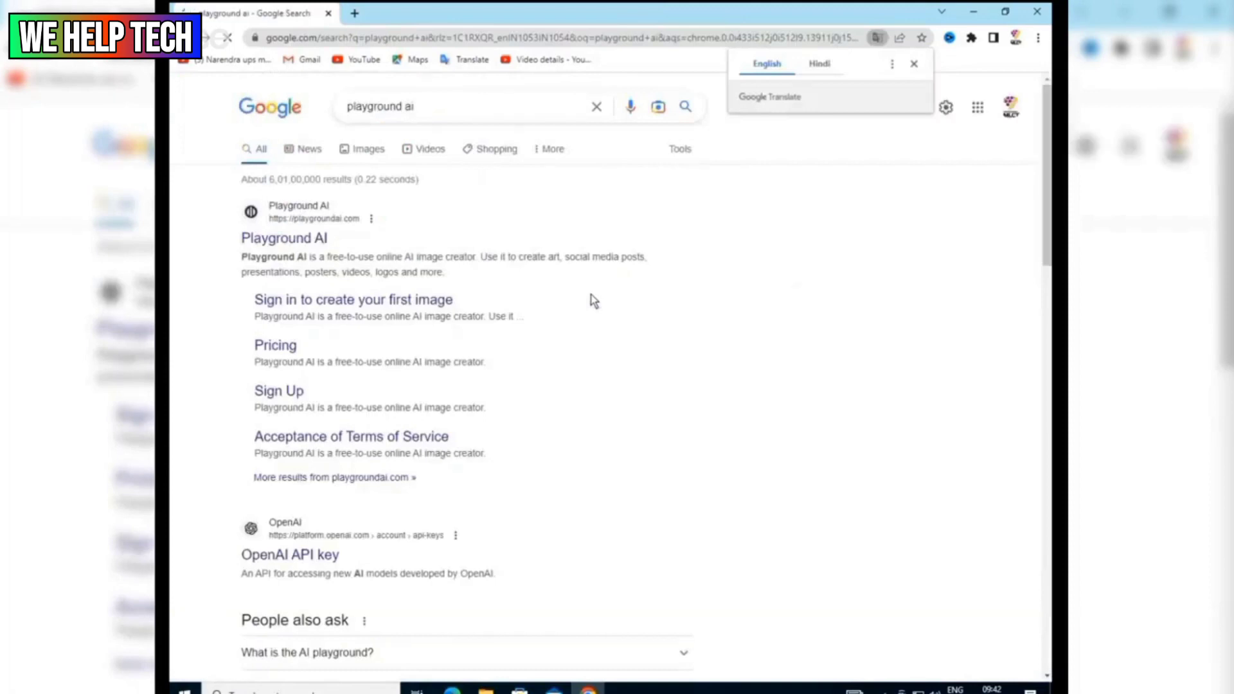
# Step: Open the Playground AI website from the search results and start signing in with Google
pyautogui.click(593, 301)
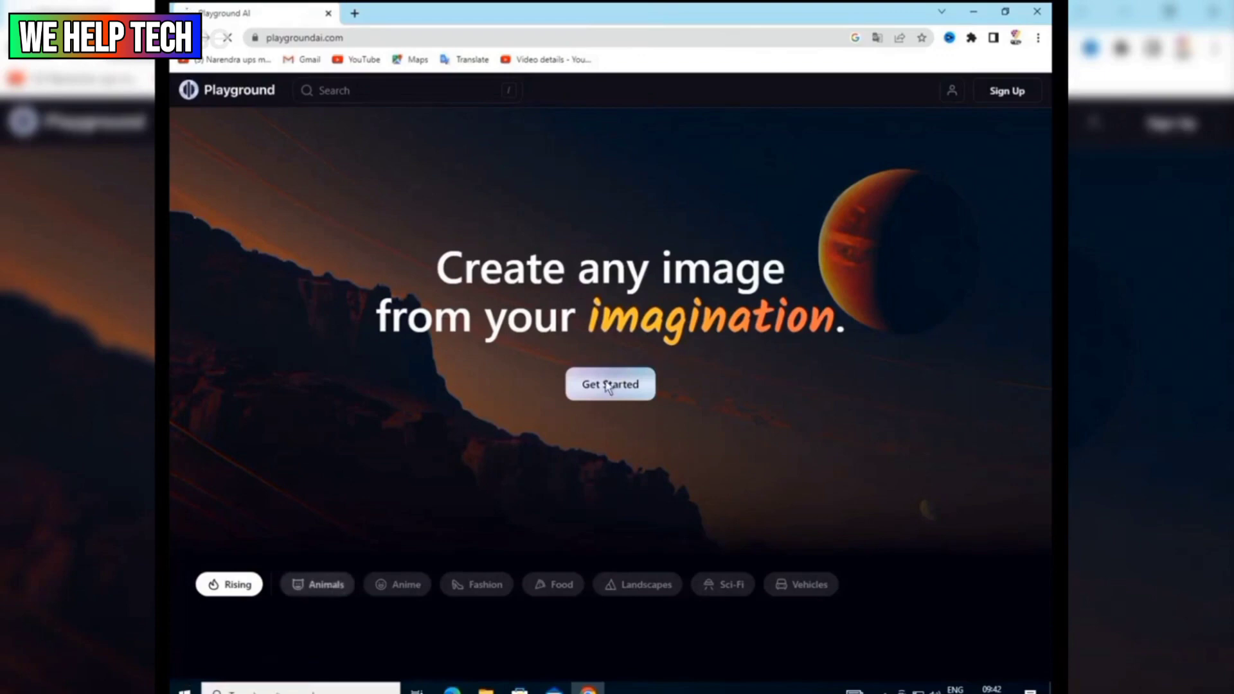
pyautogui.click(608, 385)
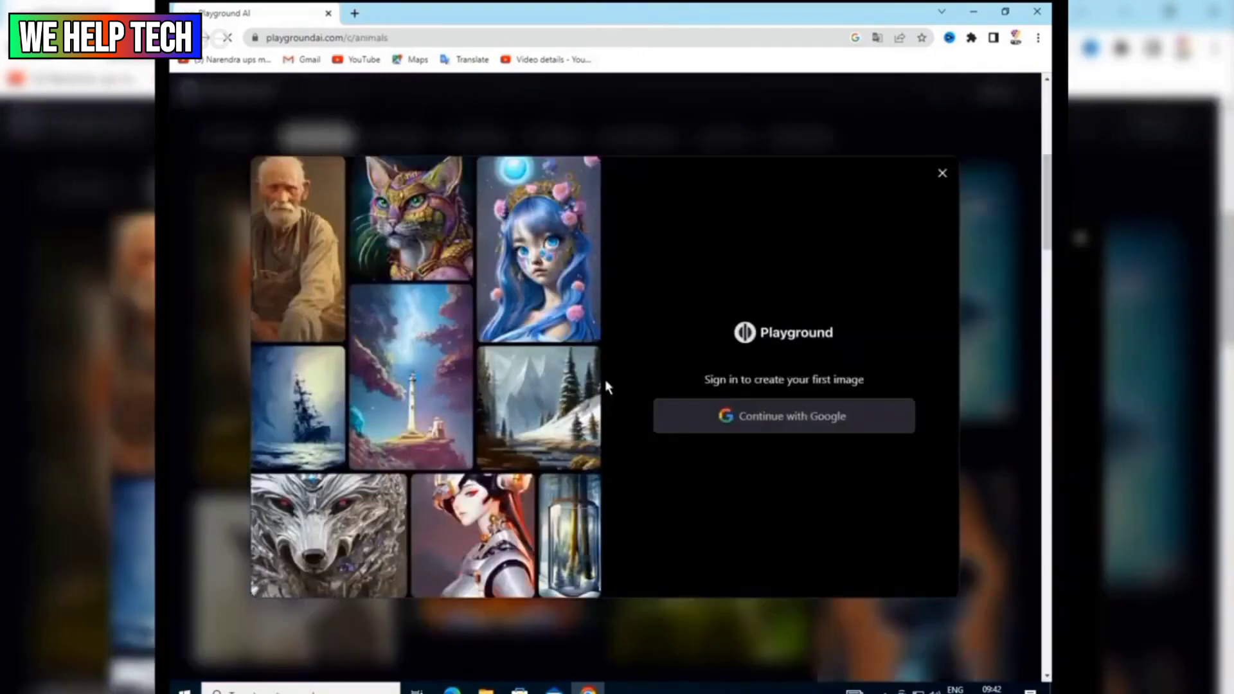
pyautogui.click(761, 416)
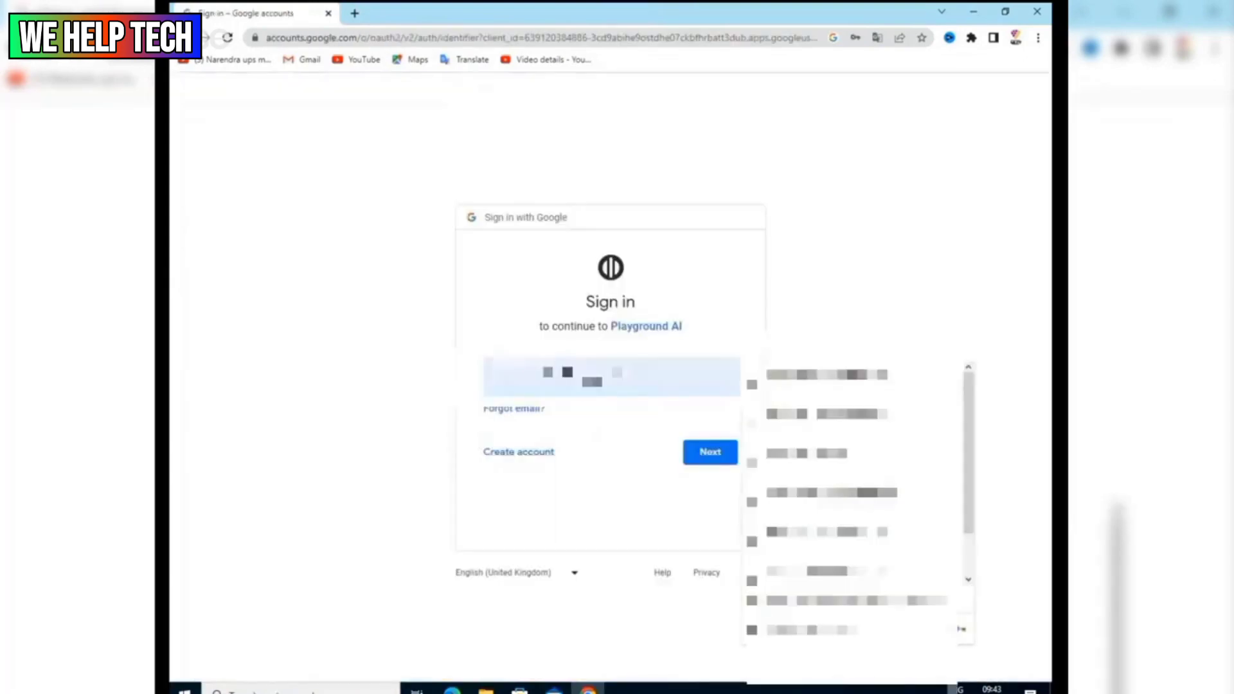
# Step: Sign in with the saved Google account e-mail and account password, and dismiss the Playground v1 introduction
pyautogui.click(797, 422)
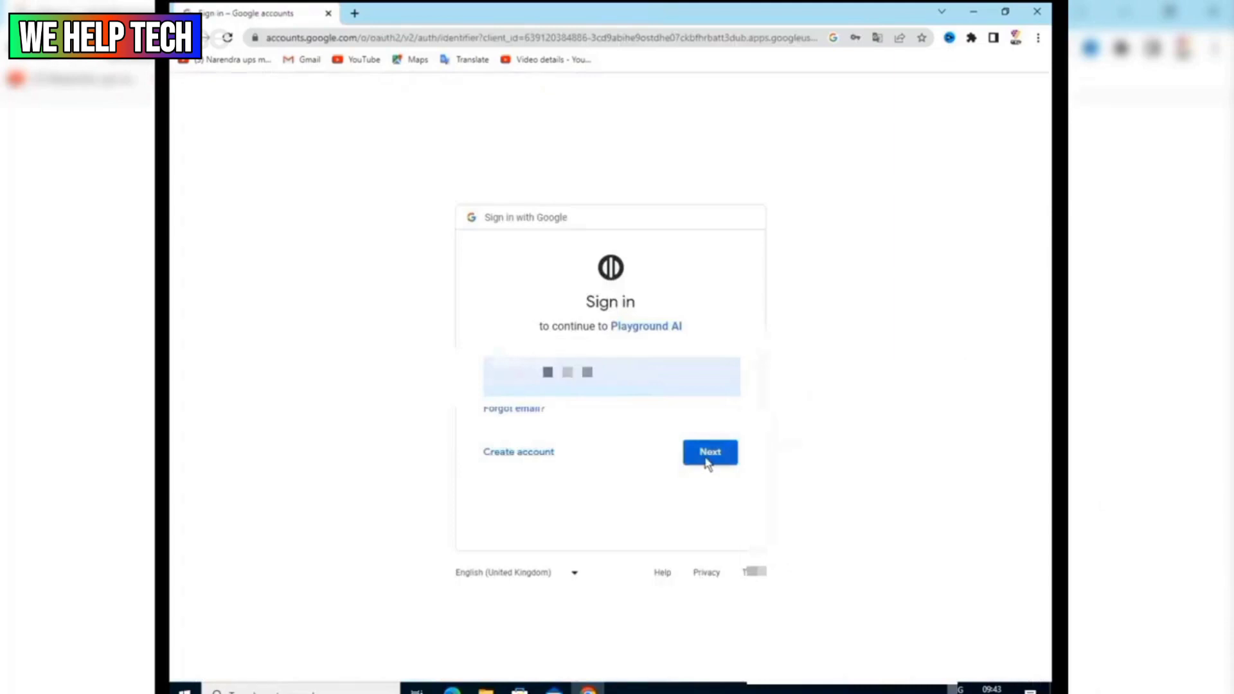
pyautogui.click(706, 460)
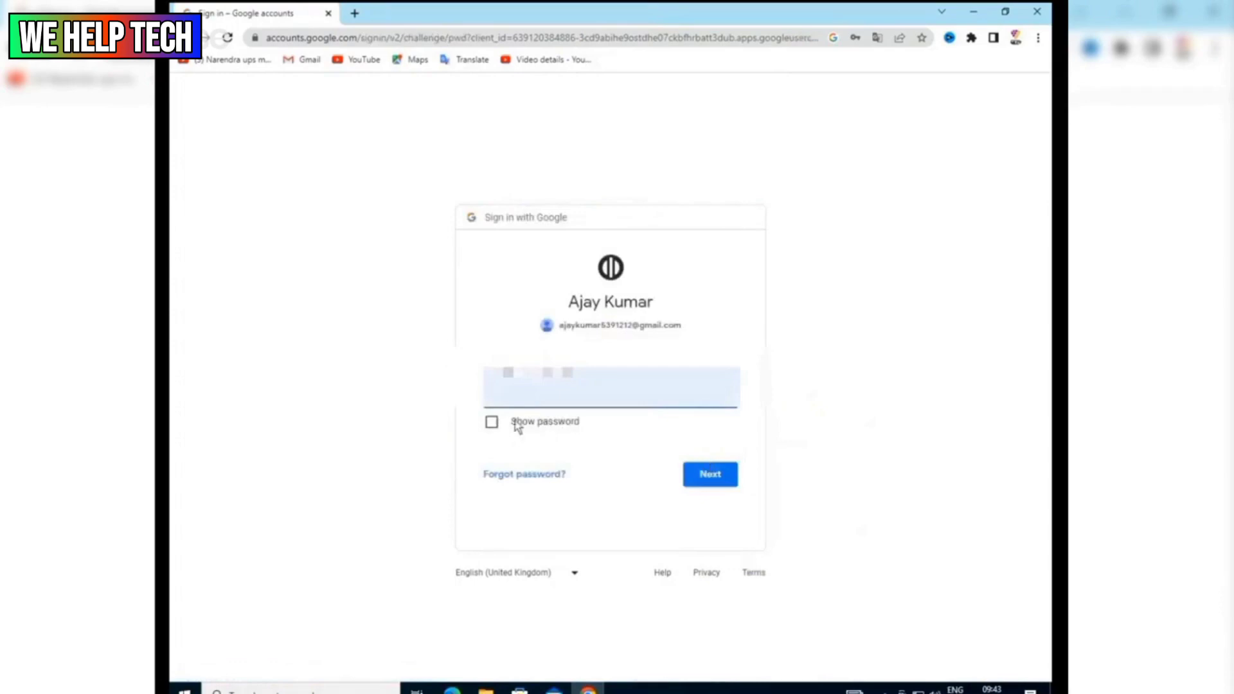
pyautogui.click(491, 424)
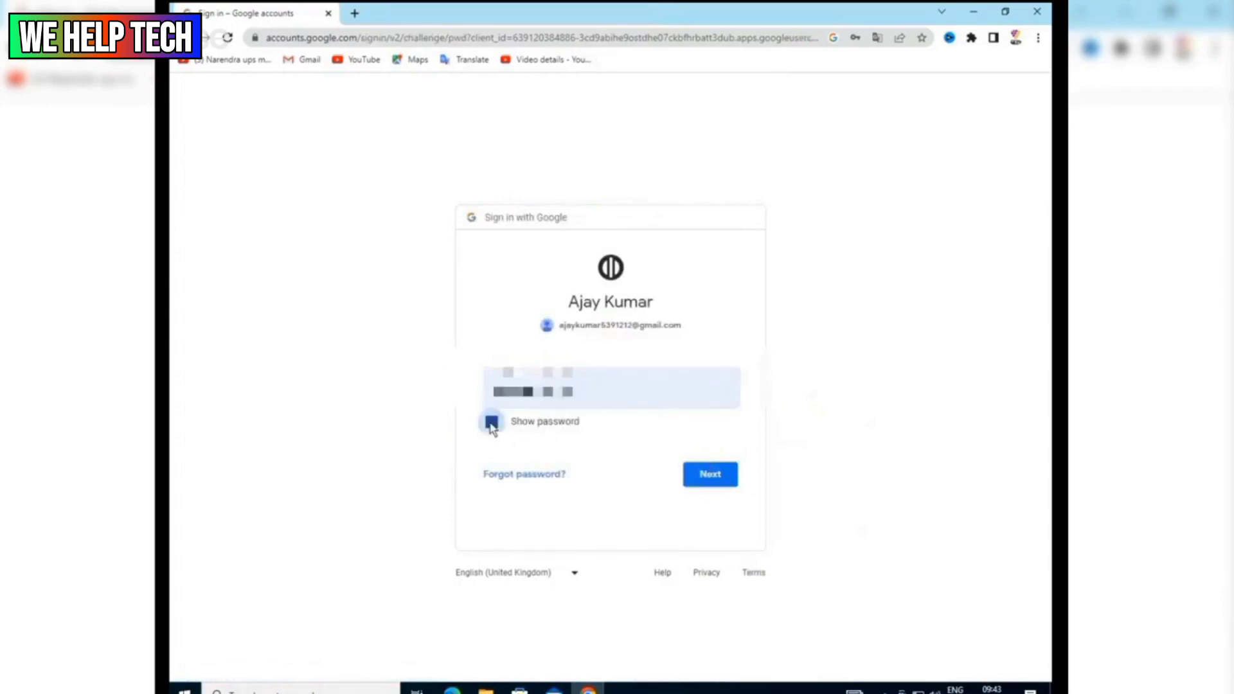
pyautogui.click(491, 423)
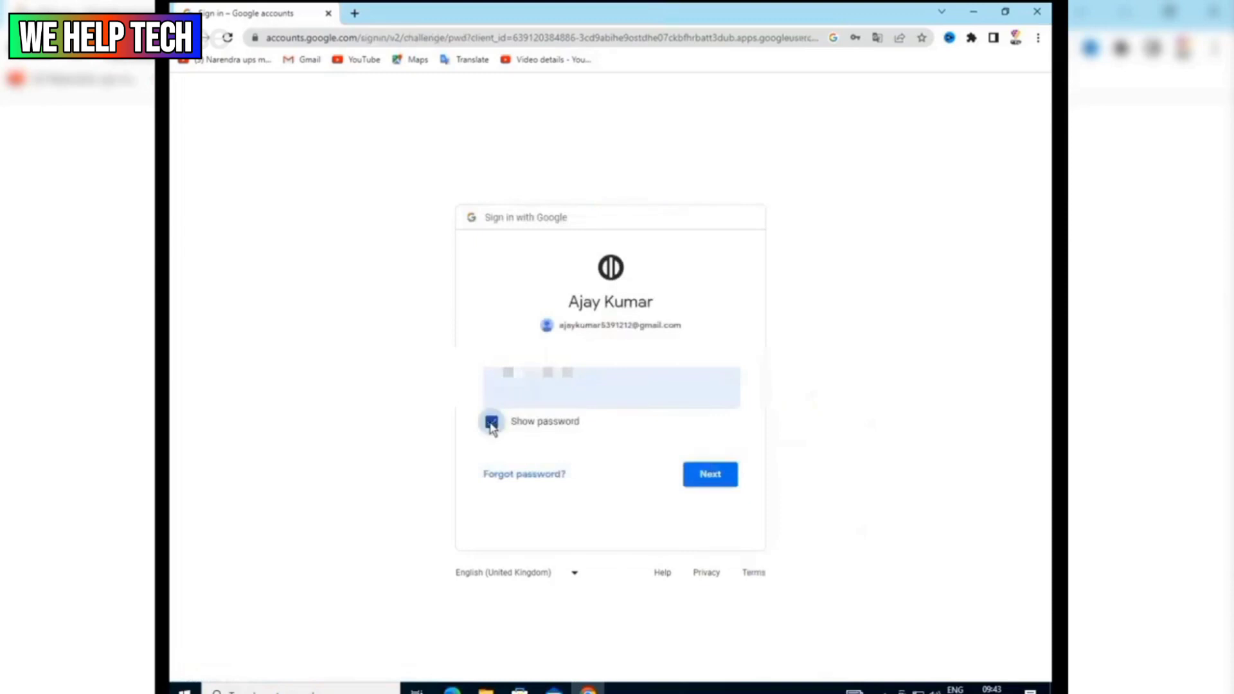
pyautogui.click(700, 479)
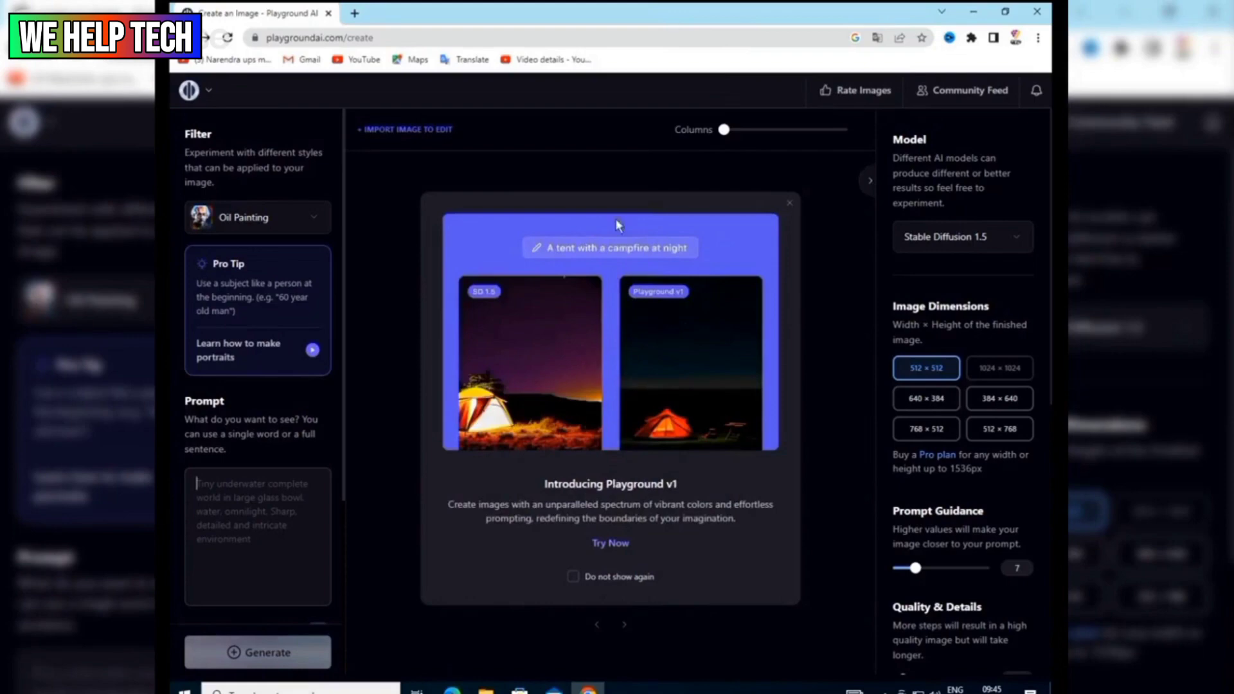
pyautogui.click(790, 203)
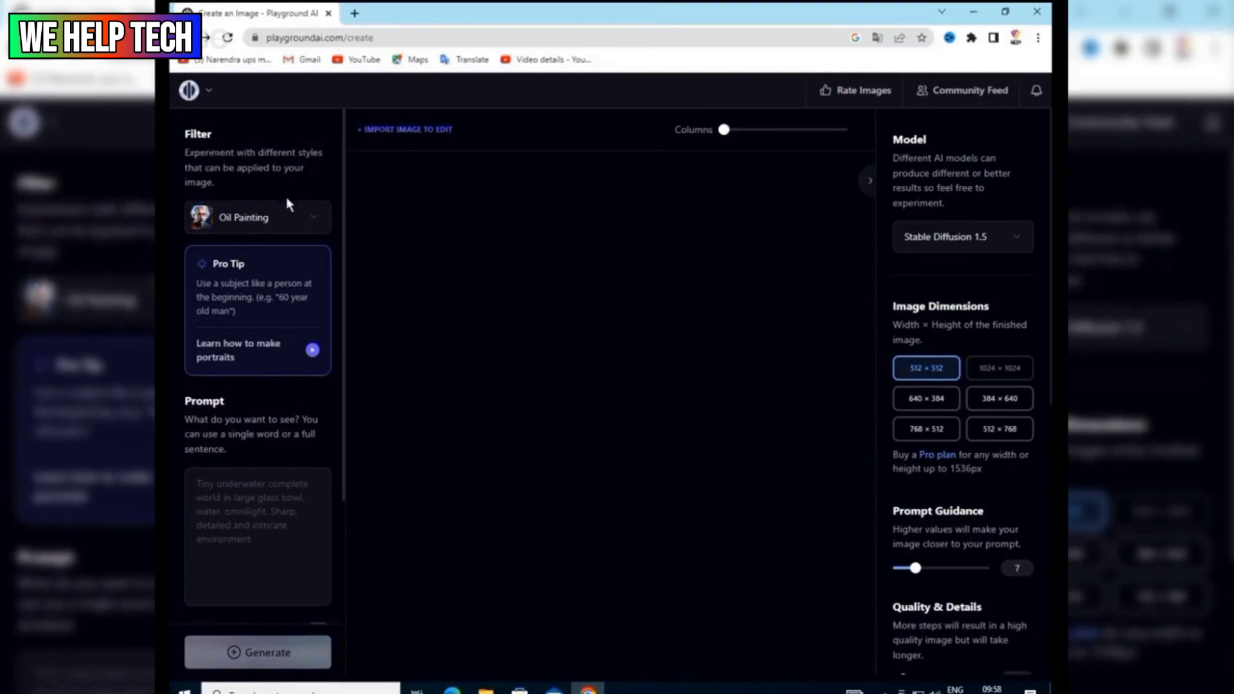
# Step: Look through the available image filters and close the list with Oil Painting still selected
pyautogui.click(316, 219)
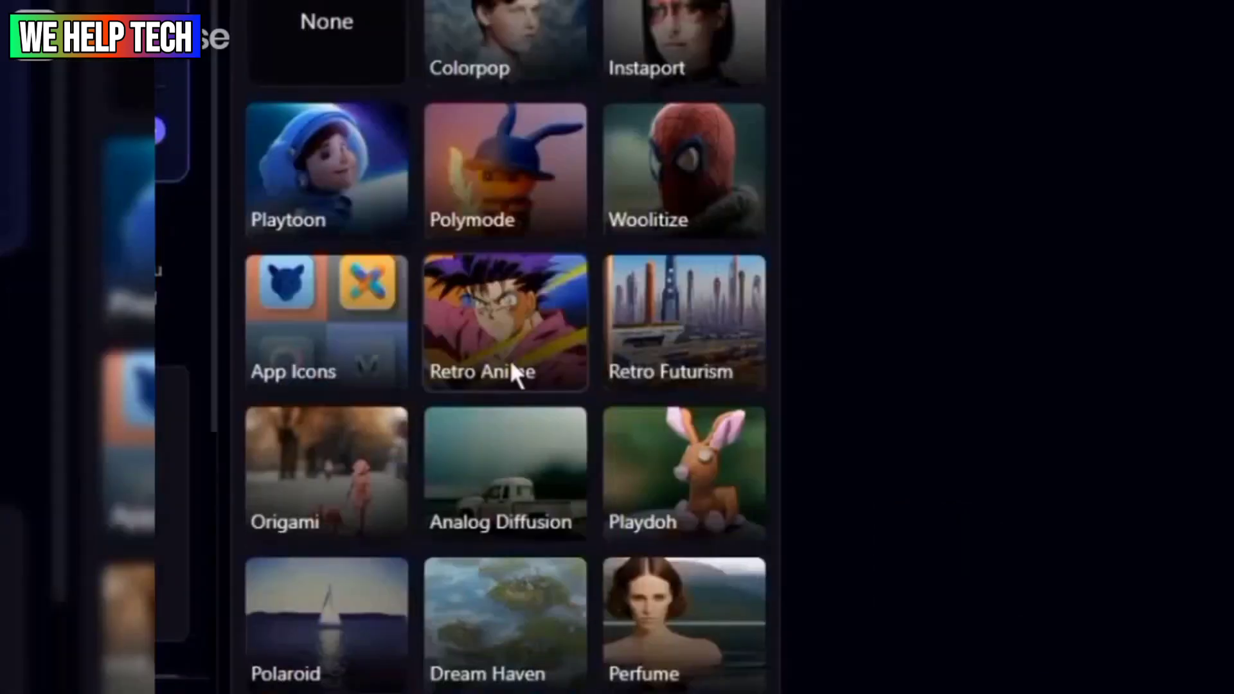
pyautogui.scroll(-3, 495, 510)
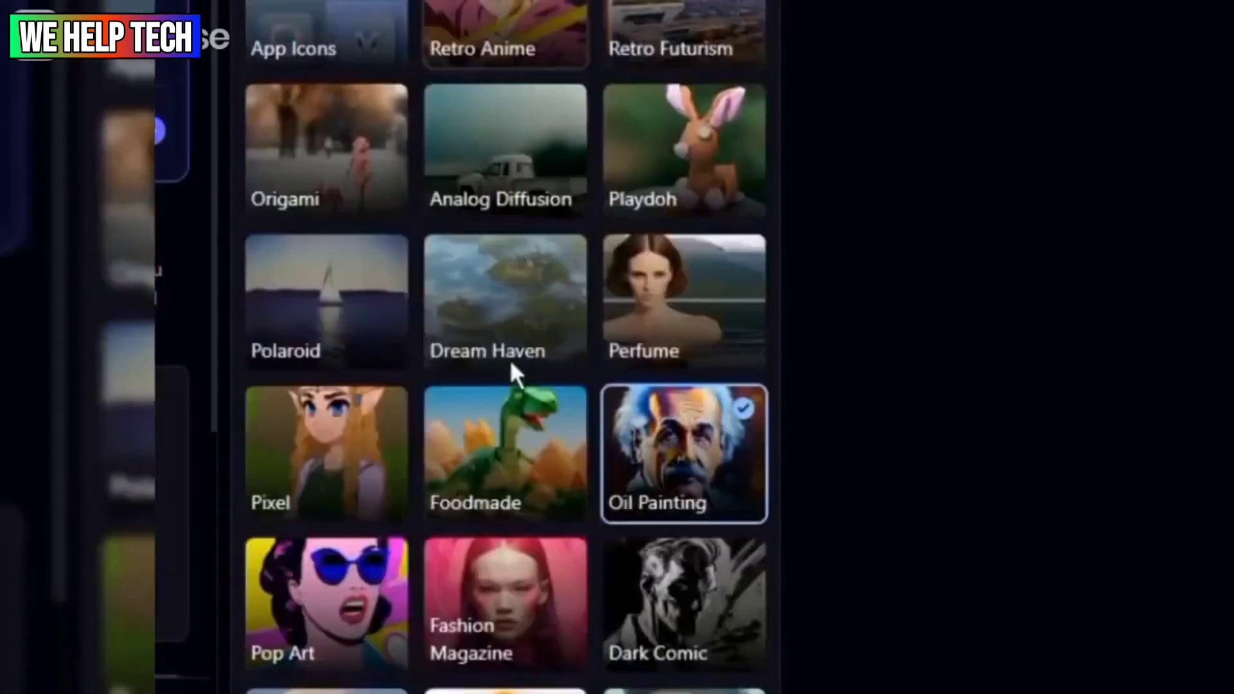
pyautogui.scroll(-5, 512, 366)
pyautogui.scroll(8, 512, 366)
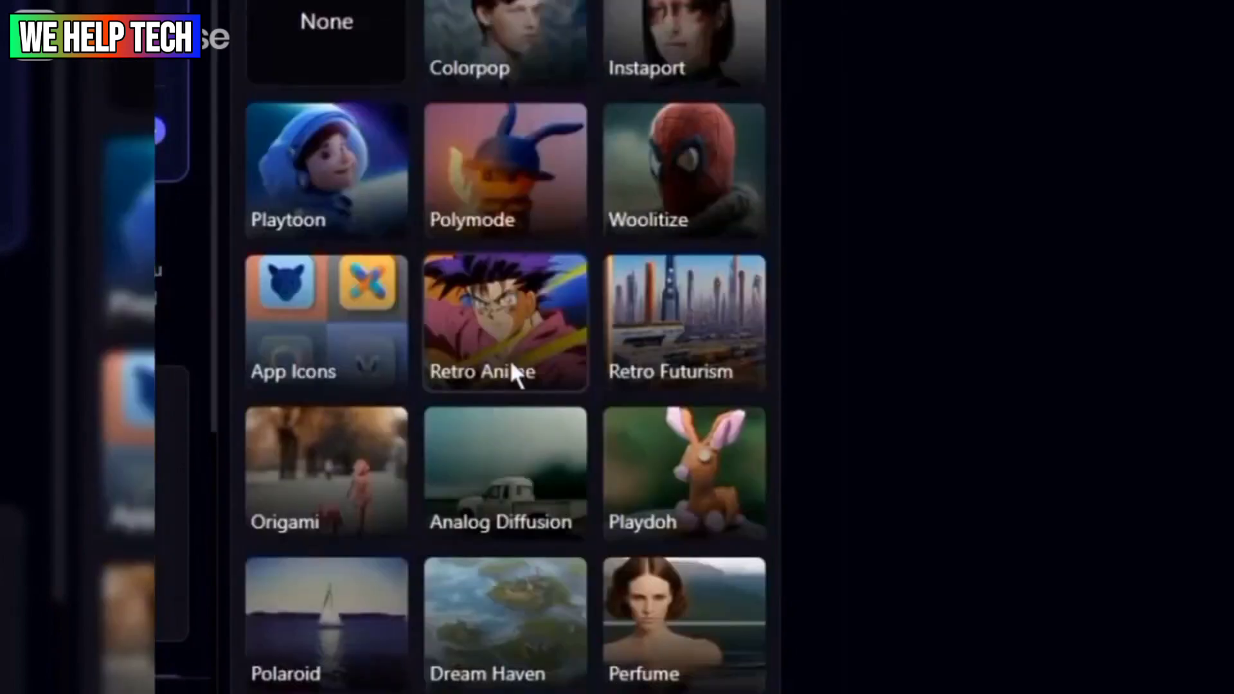
pyautogui.scroll(-3, 512, 365)
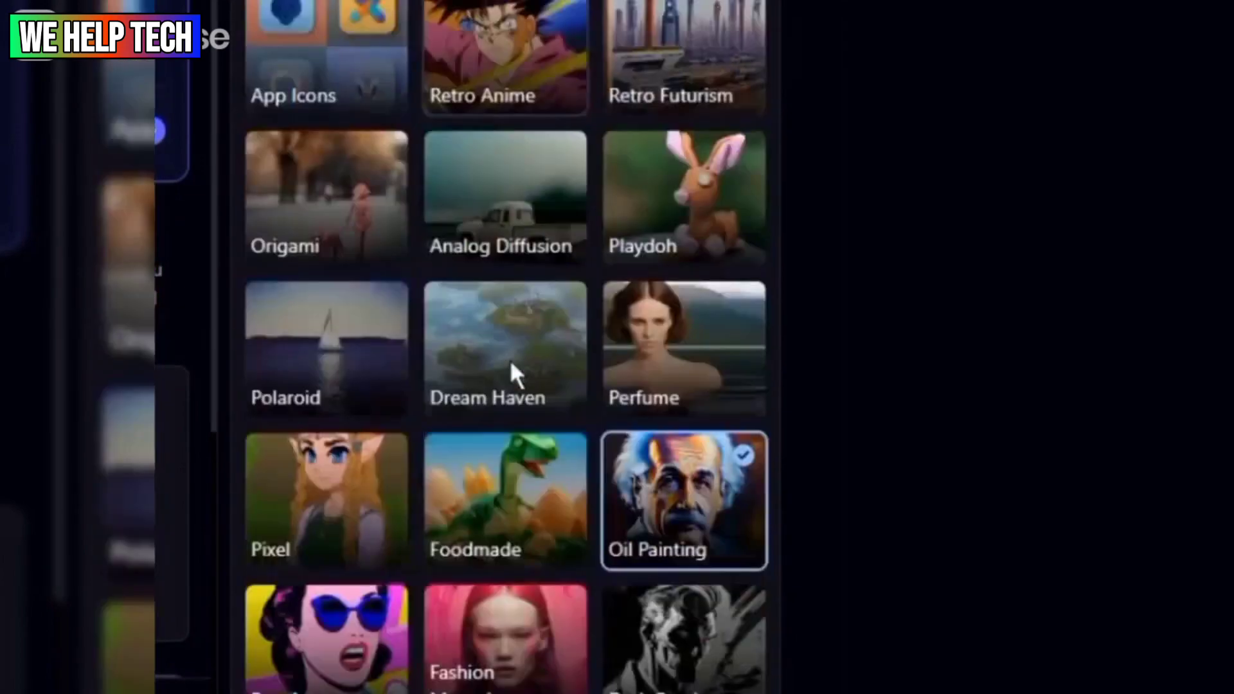
pyautogui.scroll(3, 512, 364)
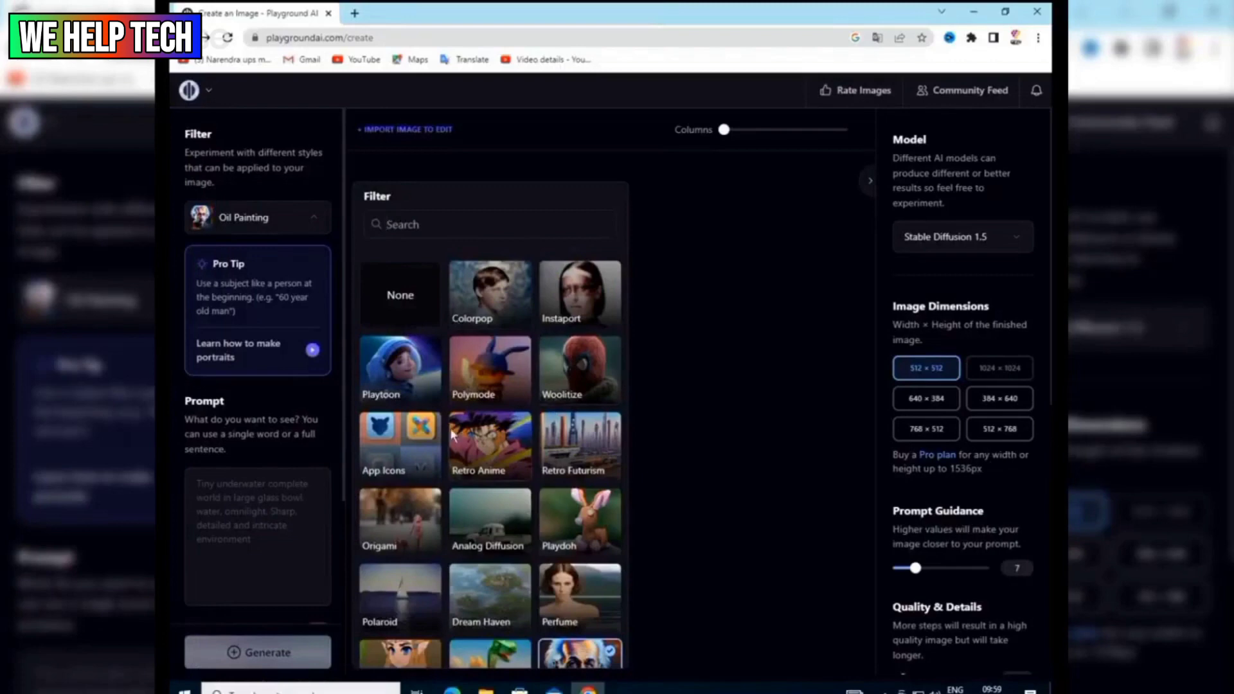
pyautogui.scroll(-3, 428, 468)
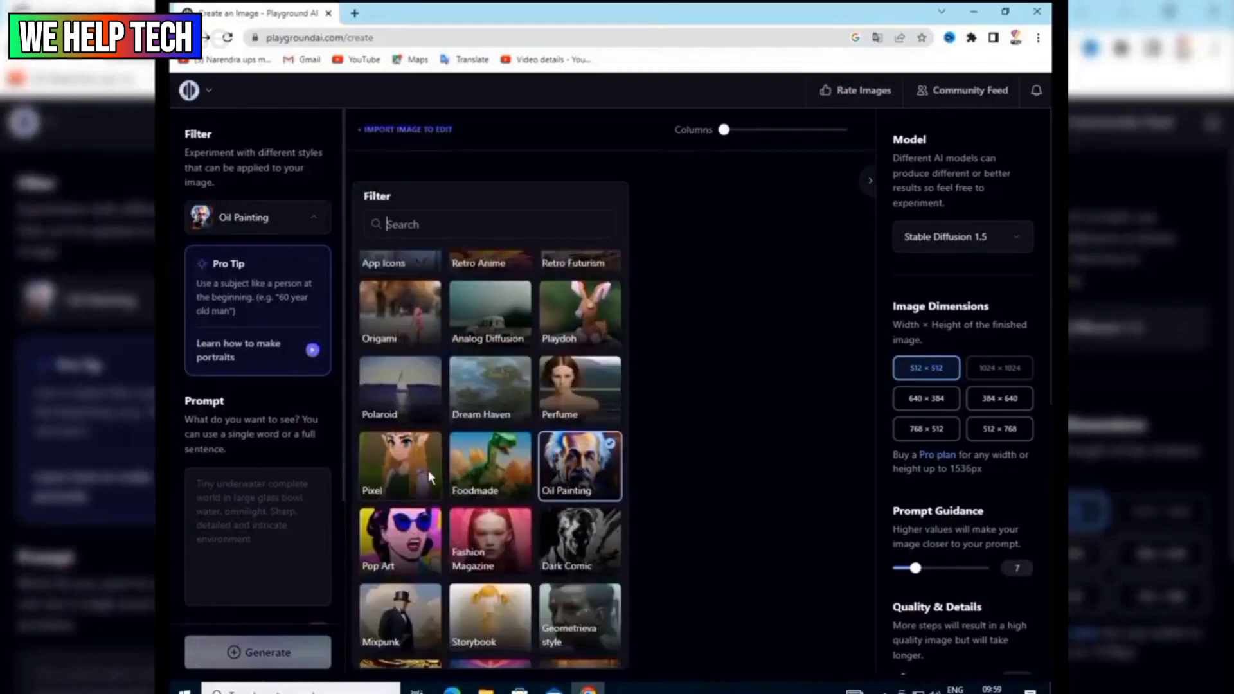
pyautogui.scroll(-2, 431, 471)
pyautogui.click(314, 218)
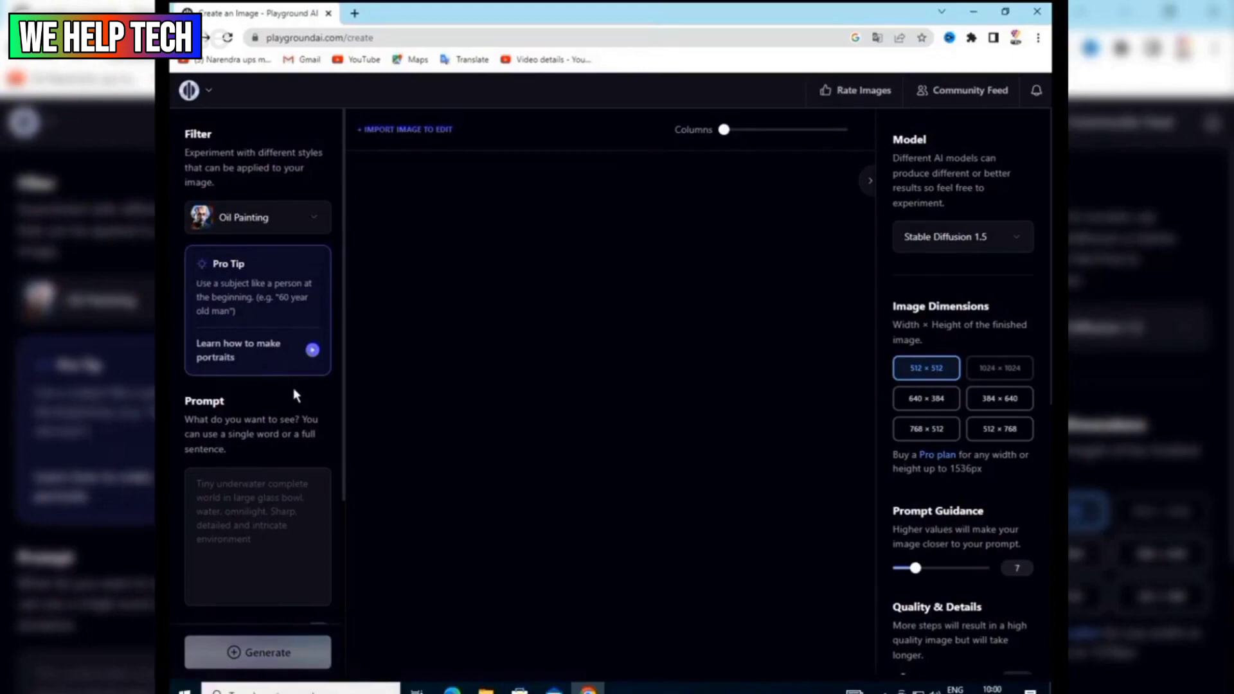
# Step: Examine the Prompt, Exclude From Image and Image to Image settings, switching Exclude From Image on and back off
pyautogui.scroll(-1, 283, 373)
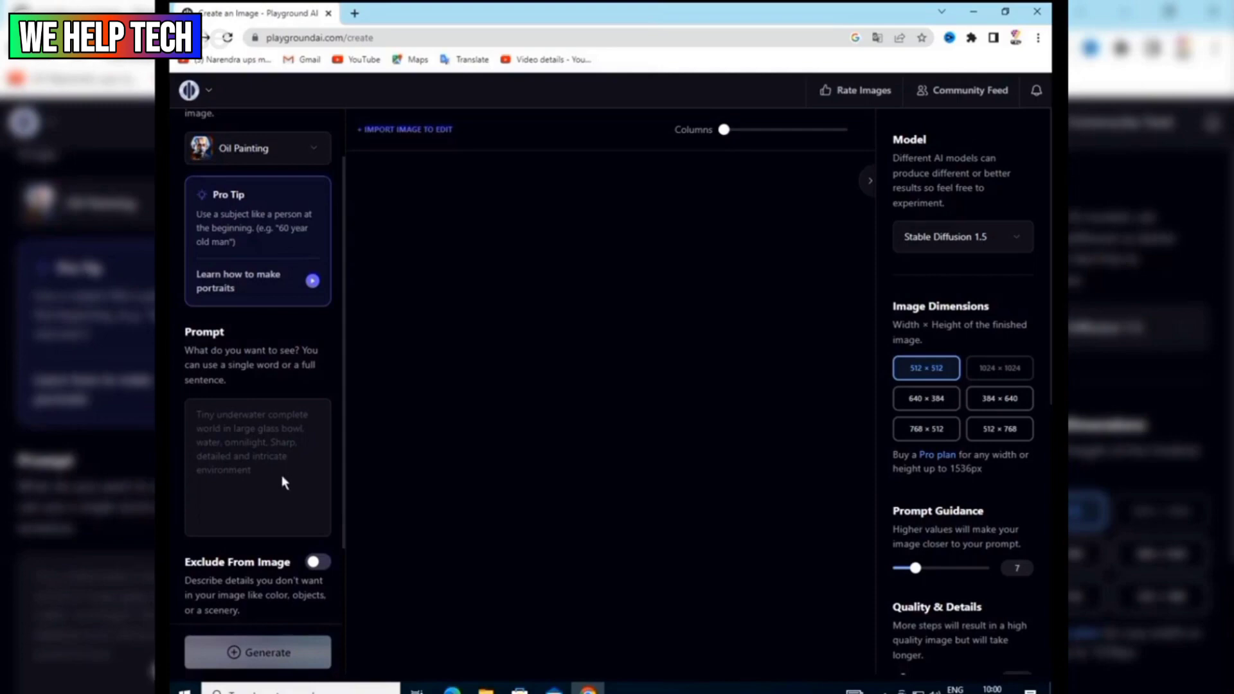
pyautogui.scroll(-3, 283, 479)
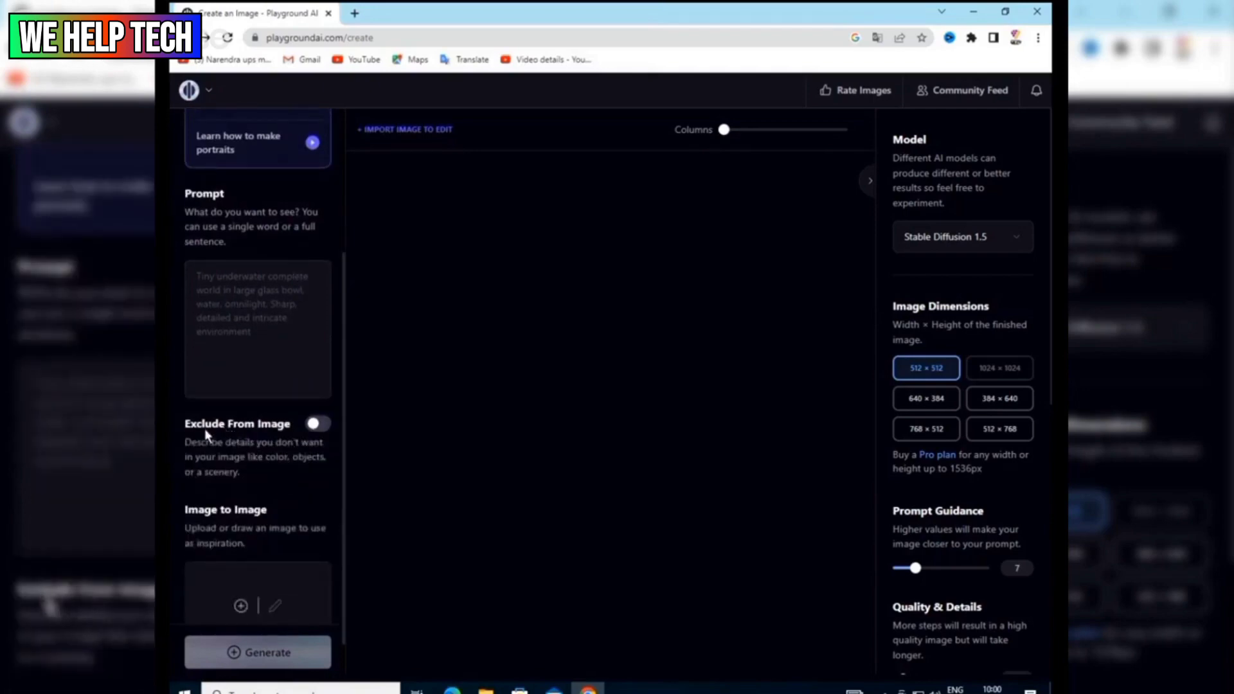
pyautogui.click(315, 427)
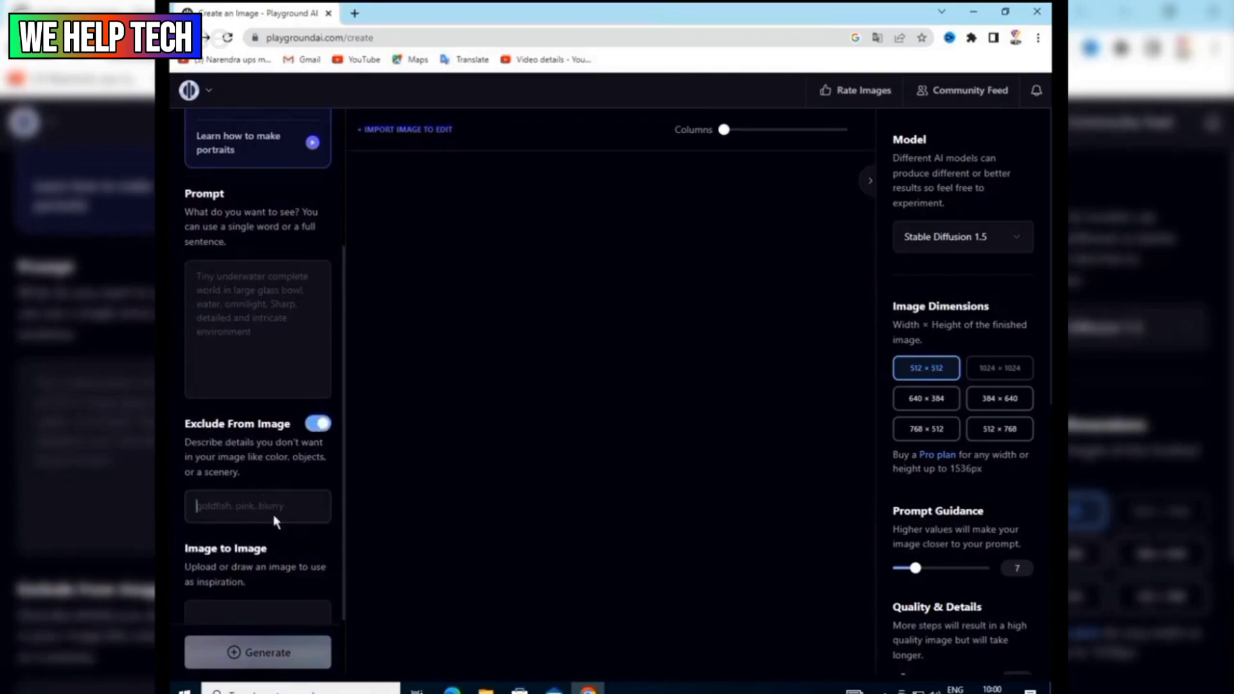
pyautogui.click(316, 426)
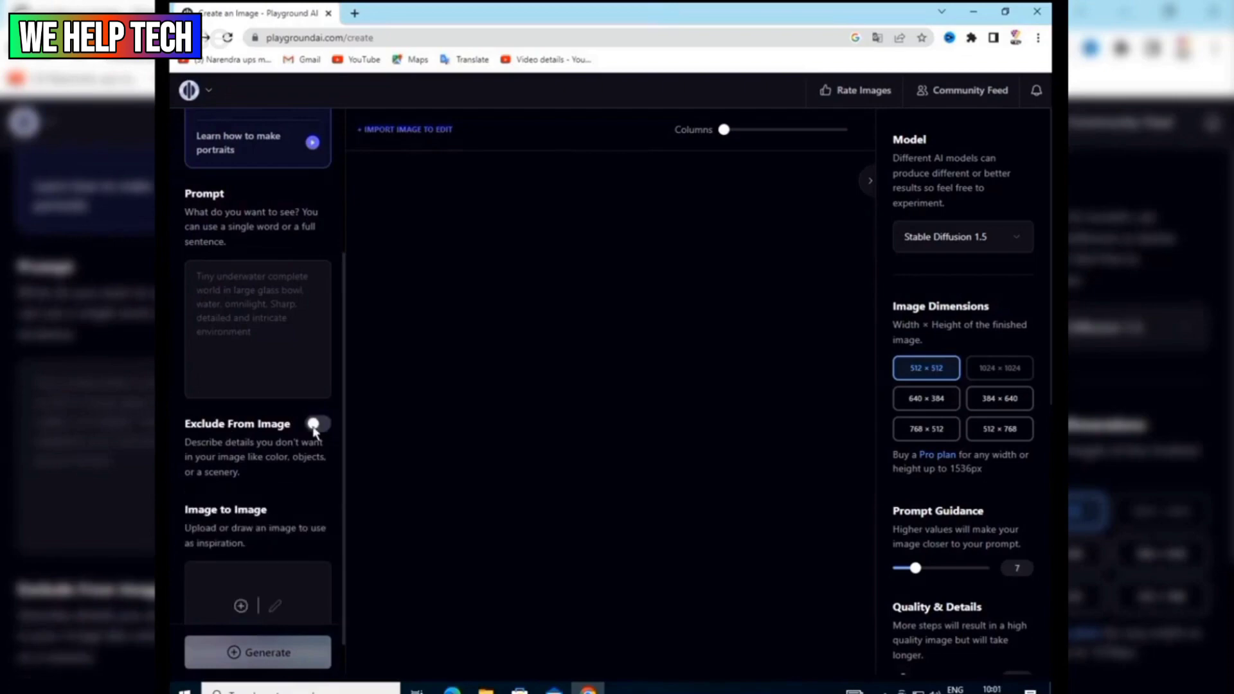
pyautogui.scroll(-2, 314, 427)
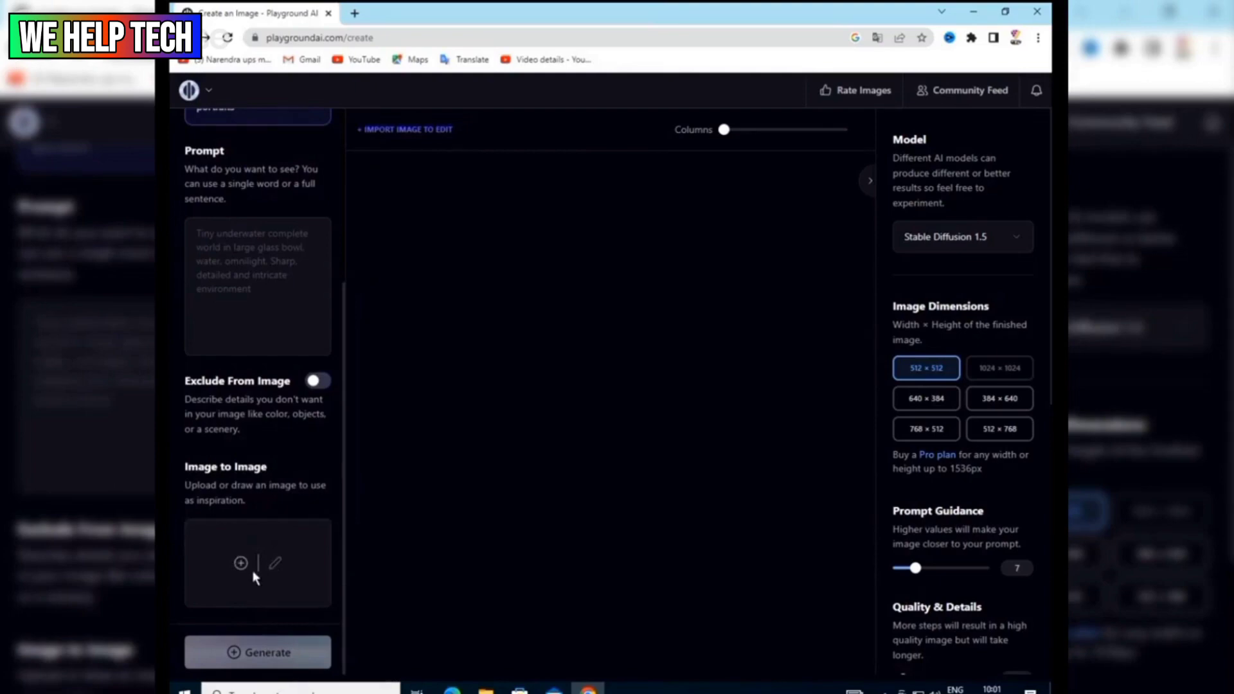
pyautogui.scroll(1, 254, 573)
pyautogui.scroll(-1, 253, 578)
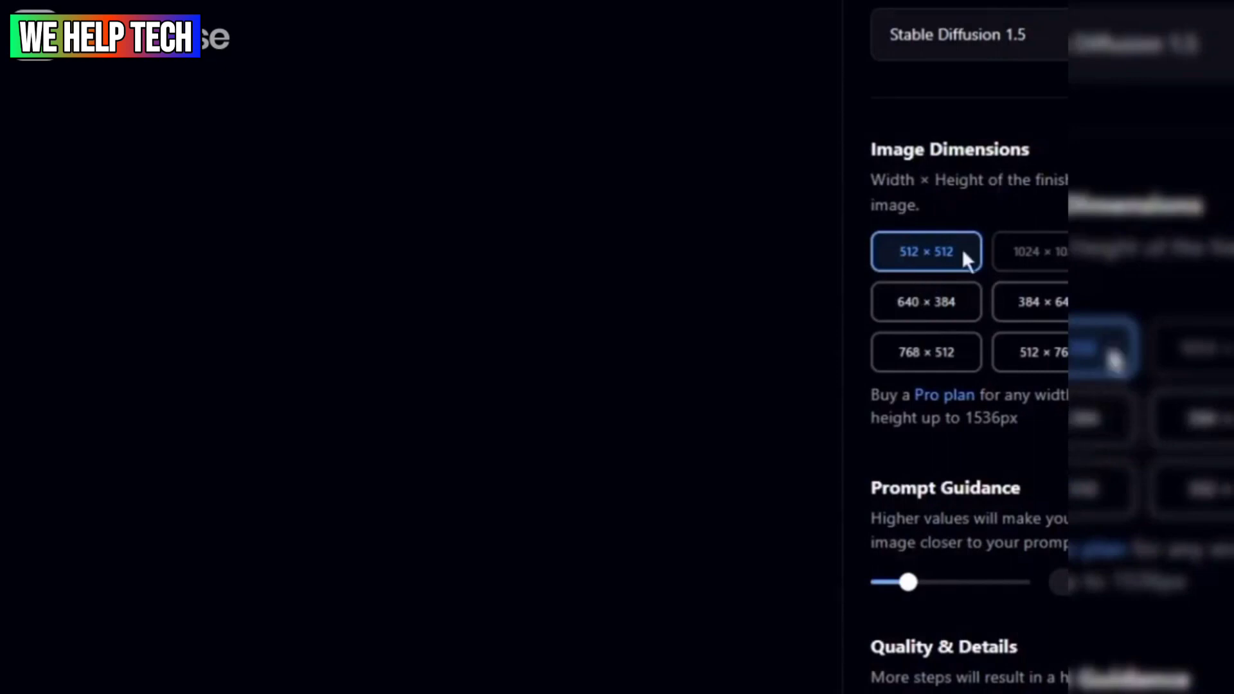
# Step: Try the 640 × 384, 384 × 640, 512 × 768 and 768 × 512 image dimensions and return to 512 × 512
pyautogui.click(925, 300)
pyautogui.click(1039, 303)
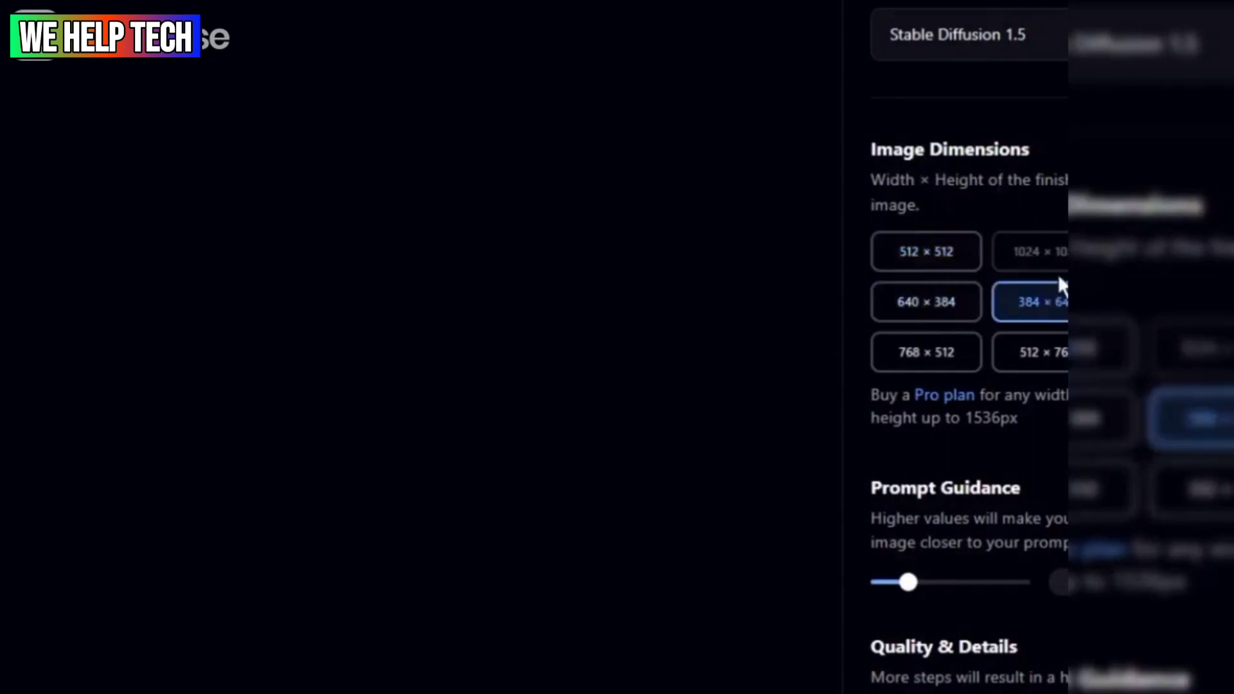
pyautogui.click(1038, 351)
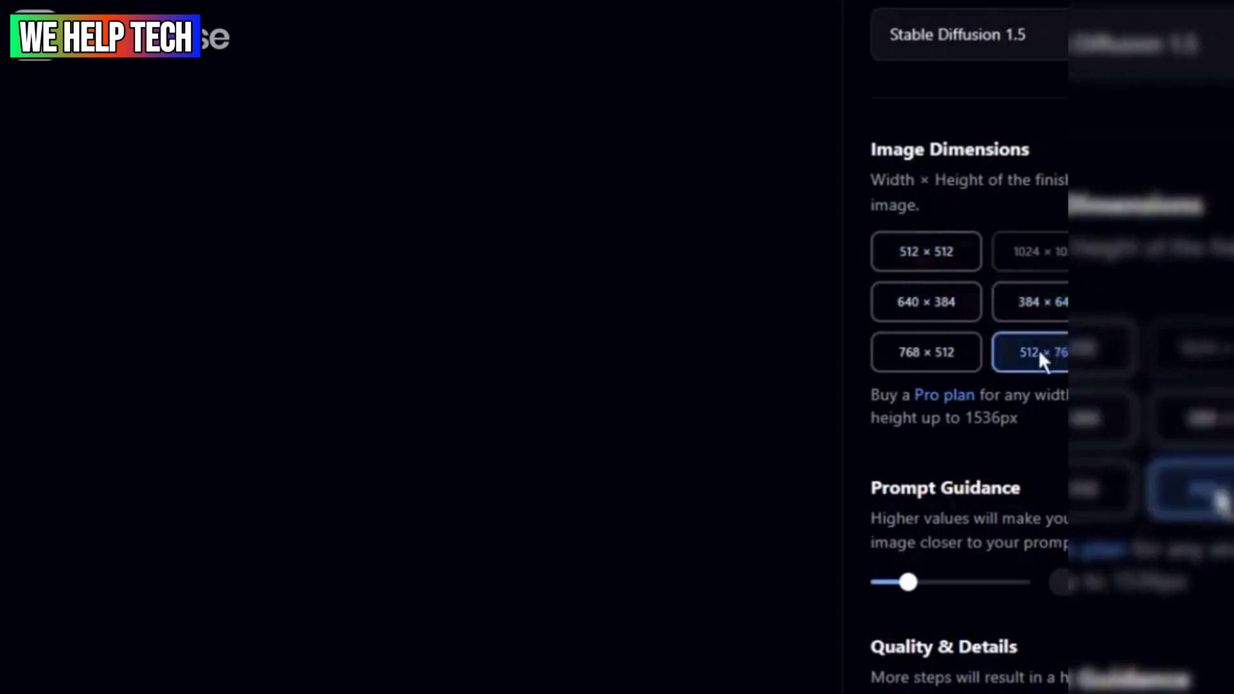
pyautogui.click(922, 353)
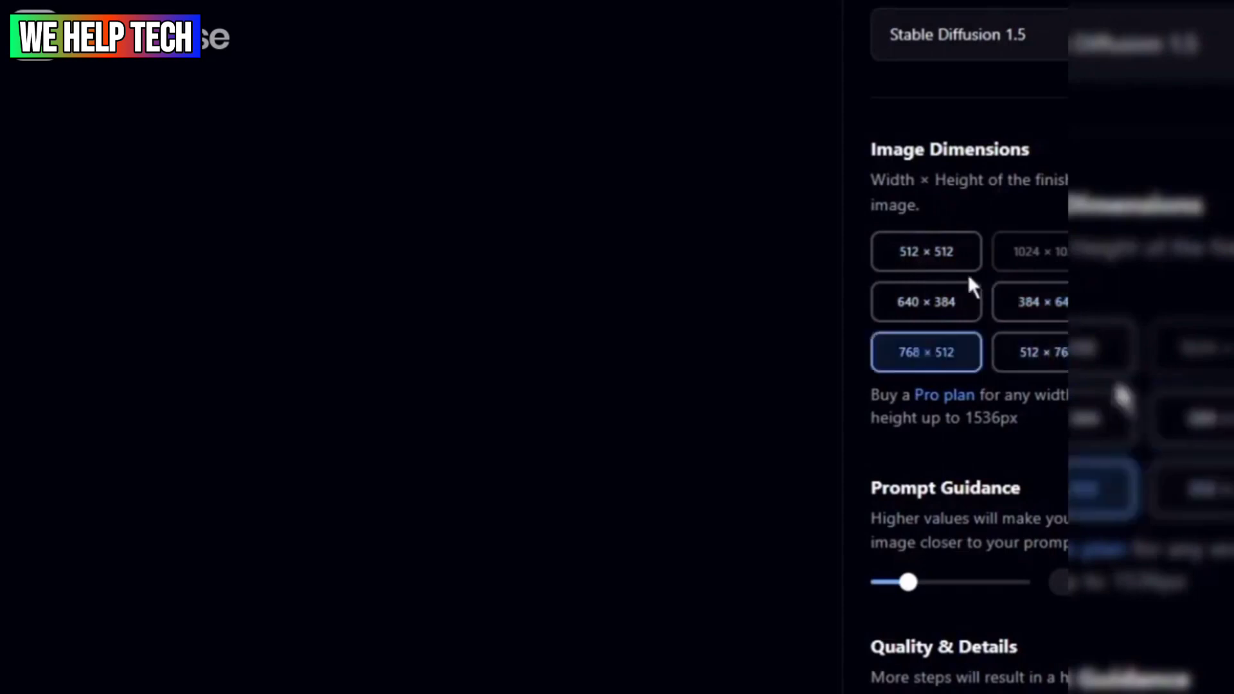
pyautogui.click(1042, 302)
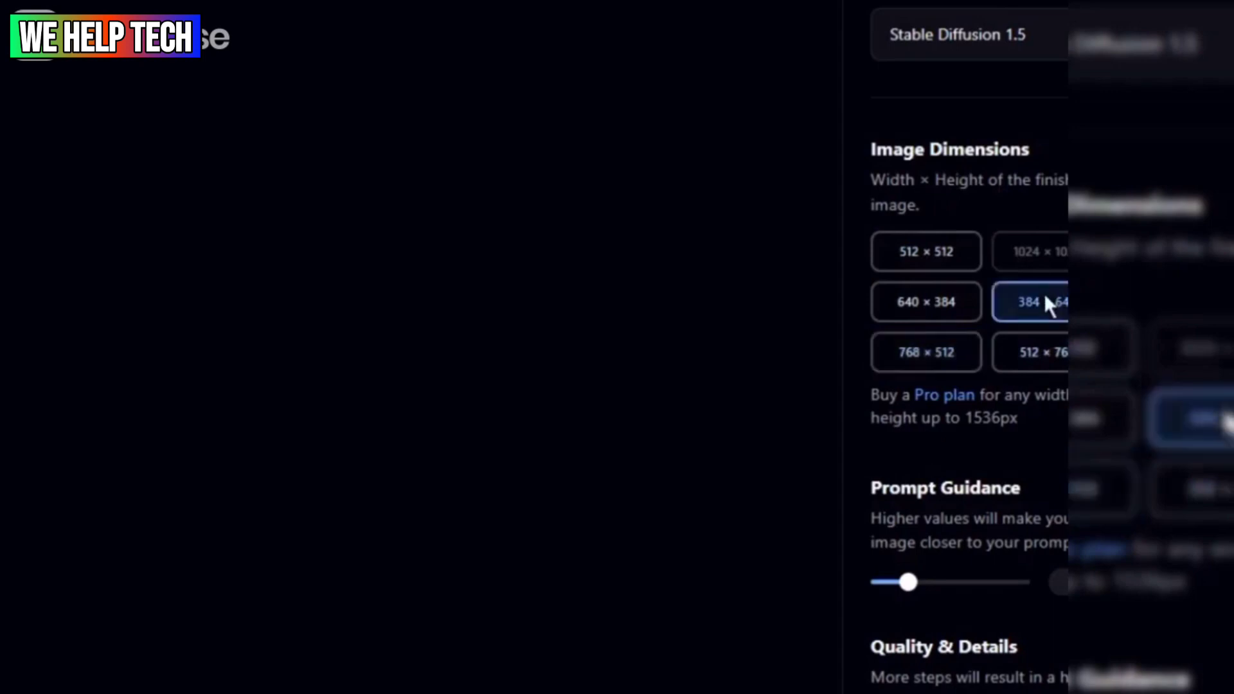
pyautogui.click(891, 249)
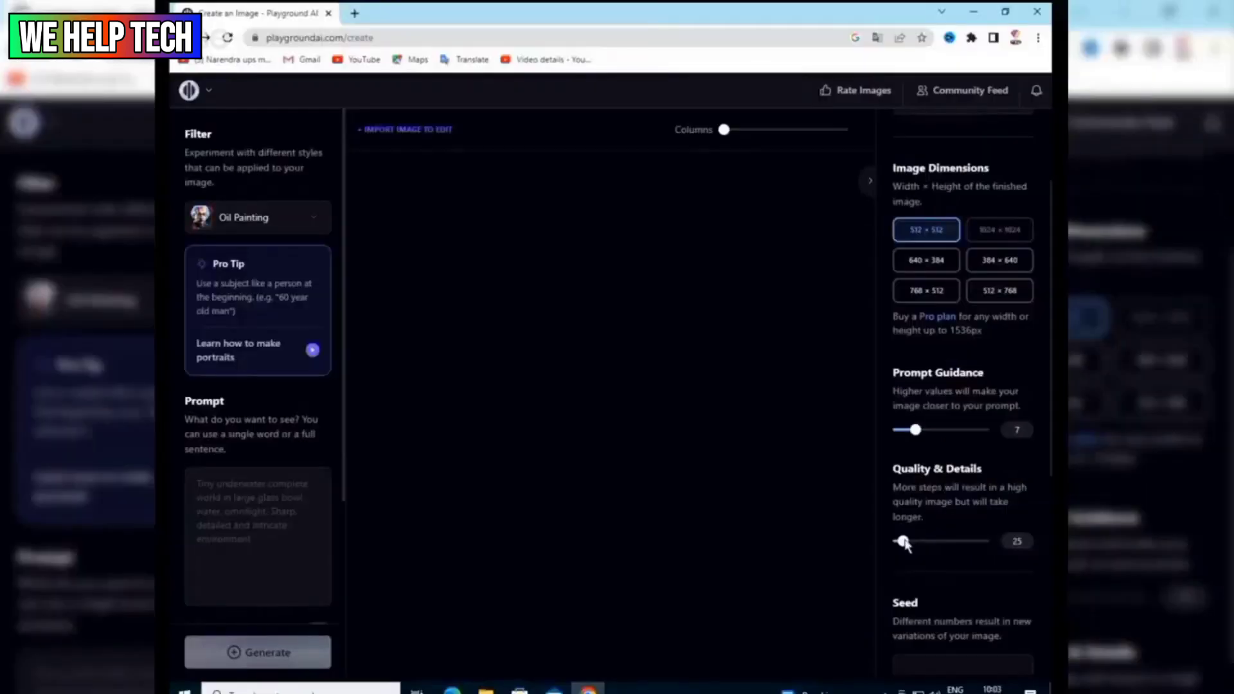
# Step: Set the Quality & Details value to 25 in the image generation settings
pyautogui.moveTo(949, 542); pyautogui.dragTo(903, 542)
pyautogui.scroll(-2, 945, 511)
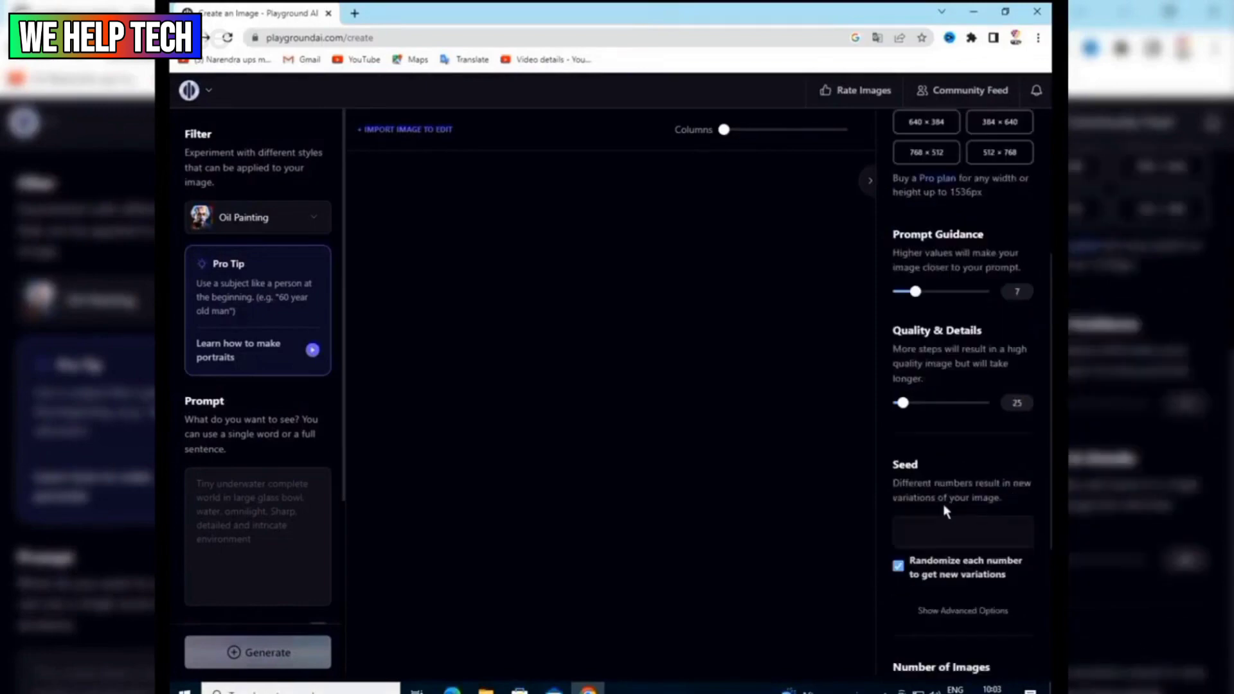
# Step: Look through the Seed, Number of Images and Private Session settings, hiding the settings panel and showing it again
pyautogui.scroll(-2, 944, 508)
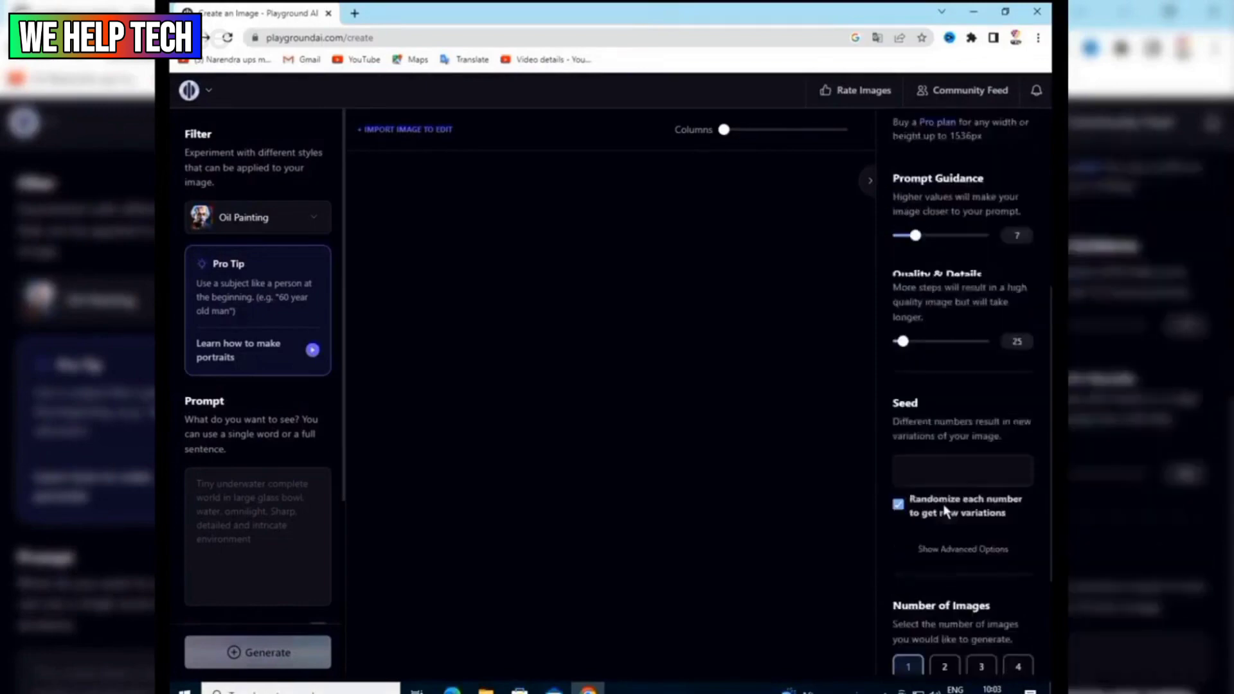
pyautogui.scroll(-2, 944, 511)
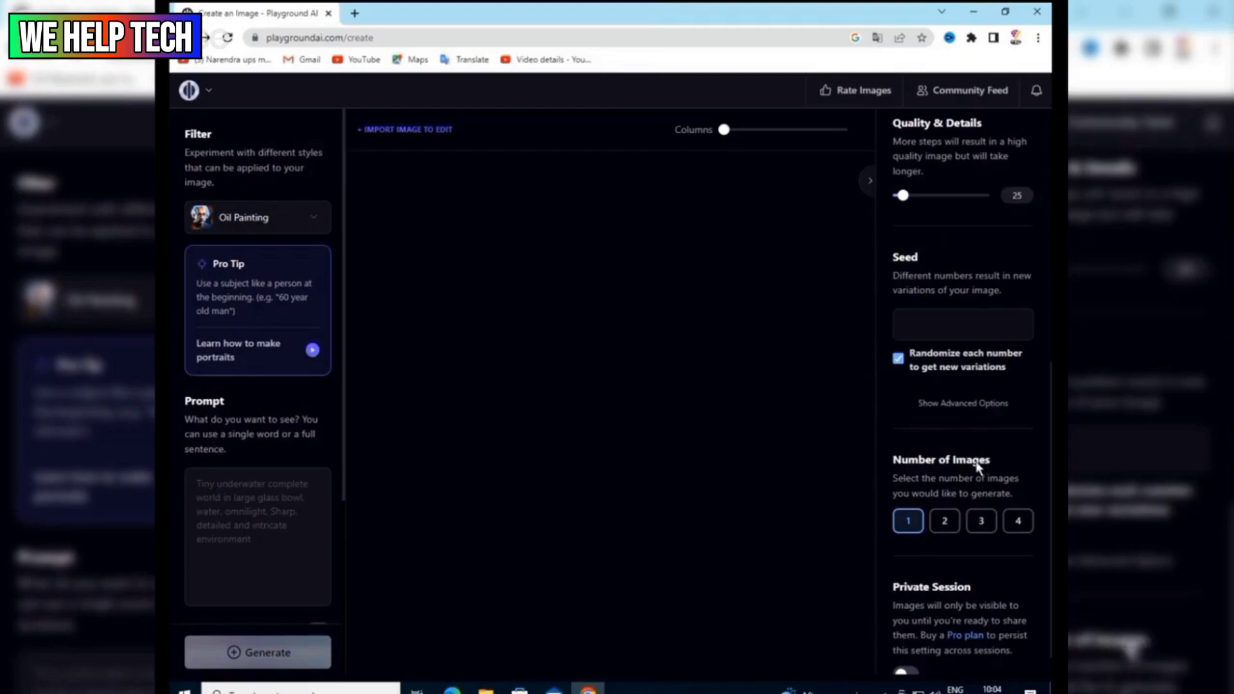
pyautogui.scroll(-1, 977, 466)
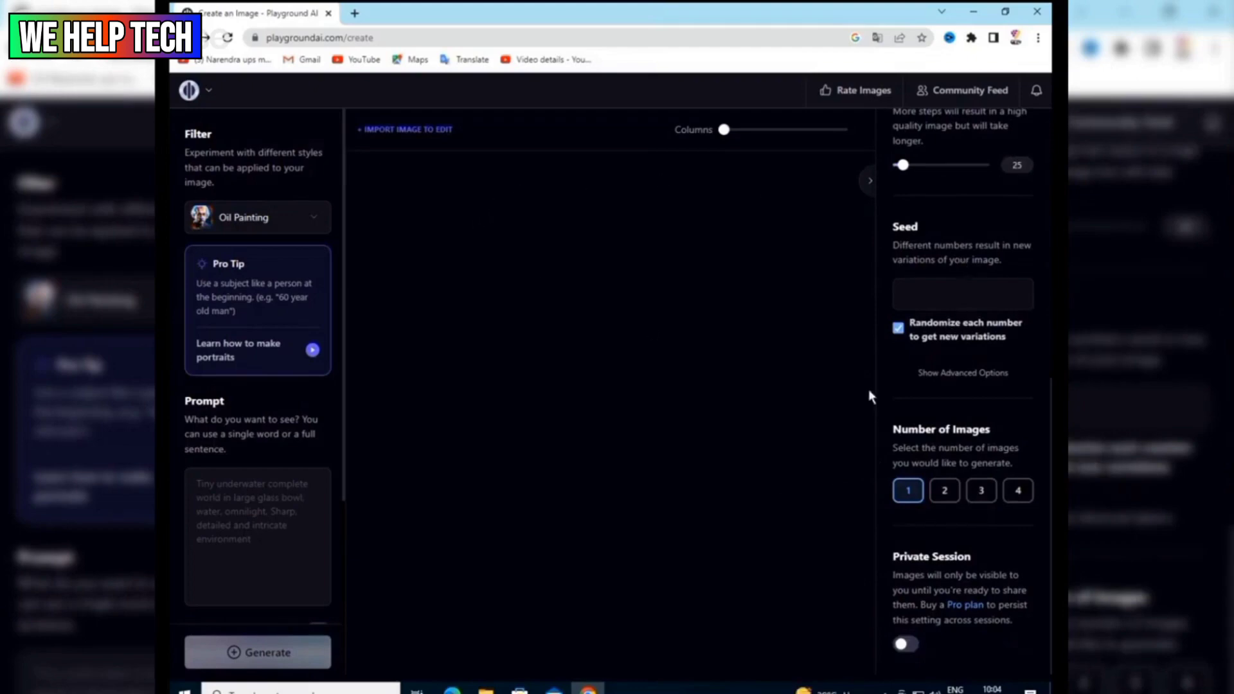
pyautogui.click(869, 185)
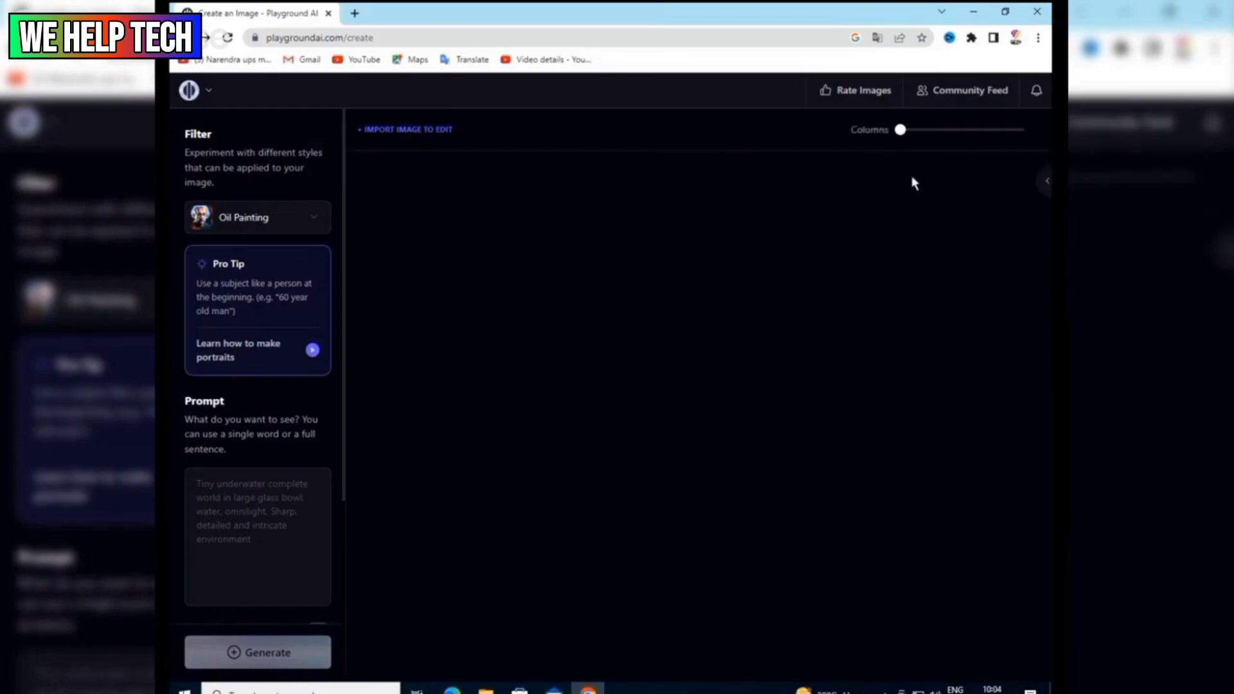
pyautogui.click(1046, 181)
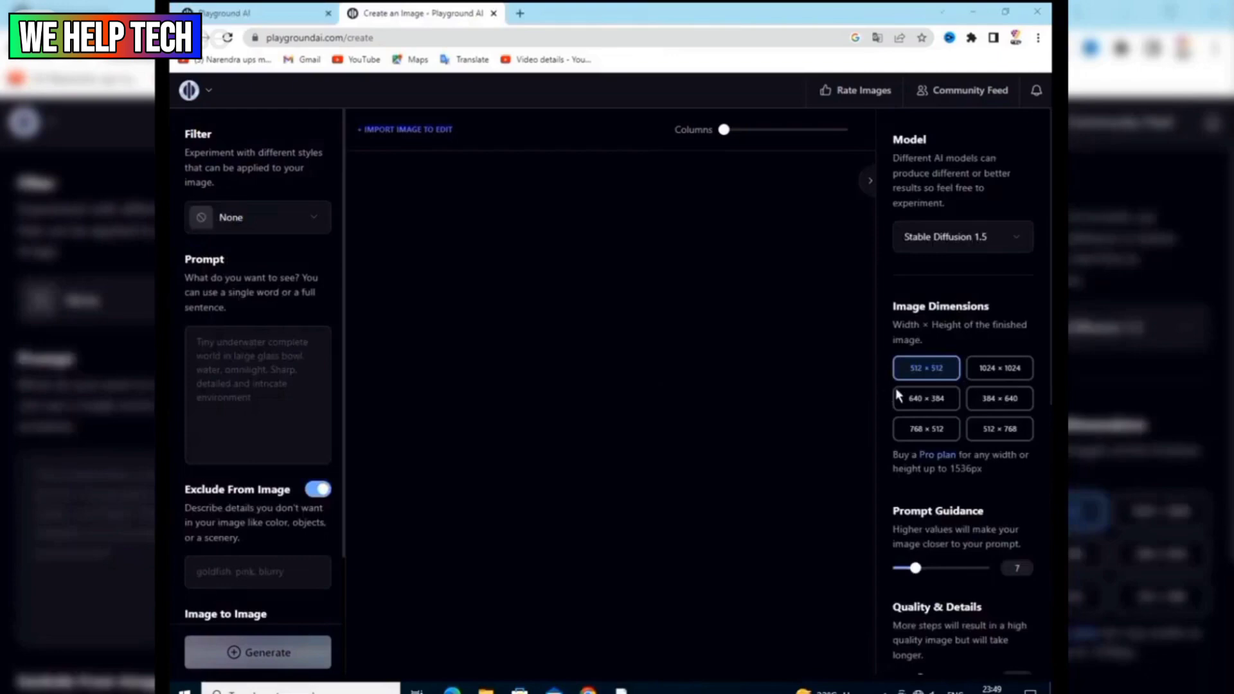
# Step: Set the number of images to 2 and apply the Cinematic filter
pyautogui.scroll(-8, 898, 394)
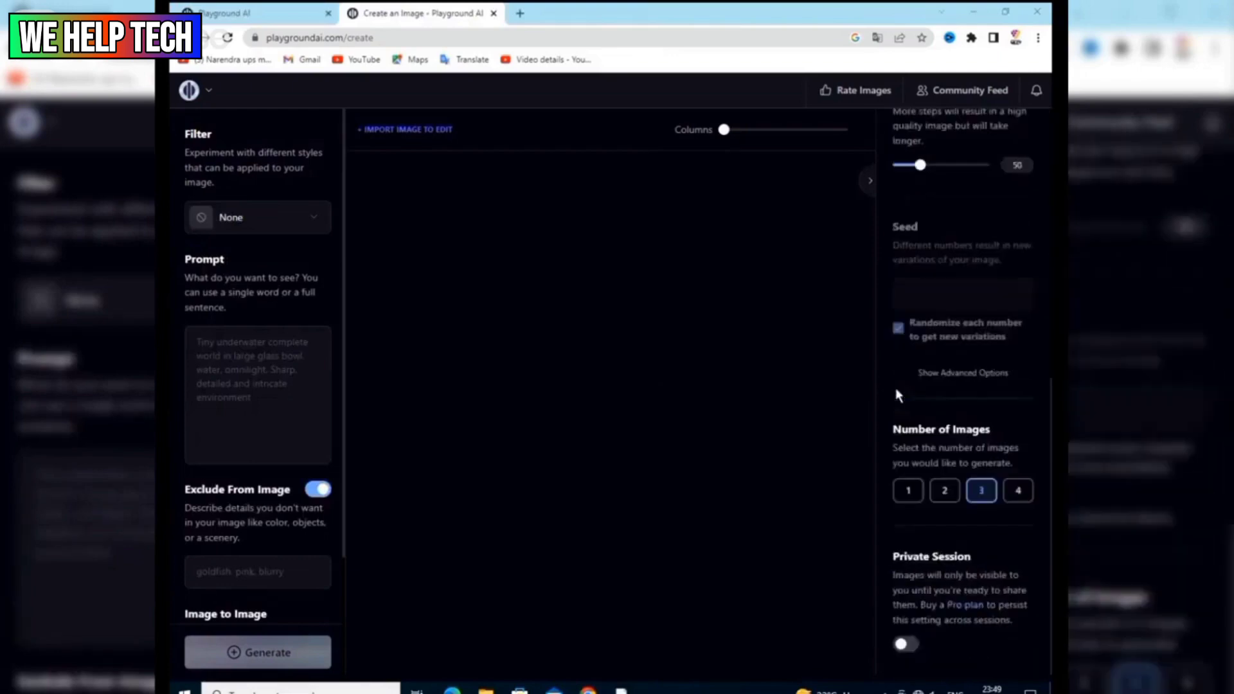
pyautogui.click(942, 491)
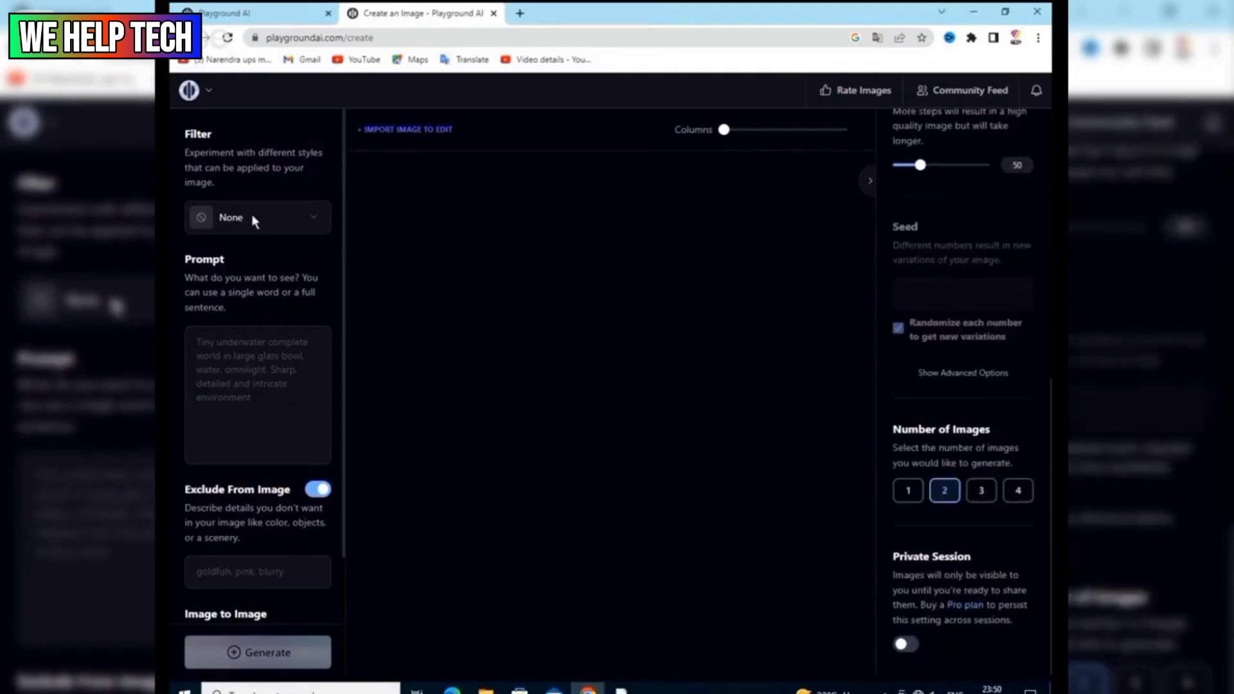
pyautogui.click(307, 218)
pyautogui.scroll(-5, 493, 411)
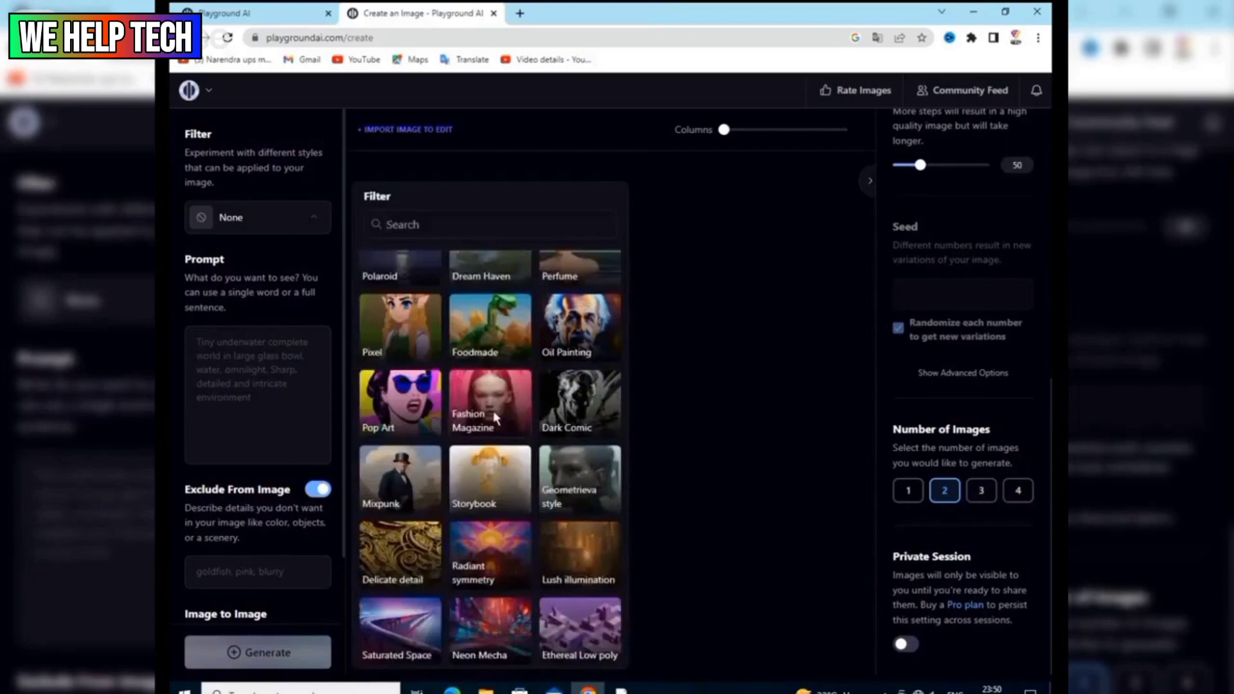
pyautogui.scroll(-3, 492, 411)
pyautogui.scroll(-1, 492, 418)
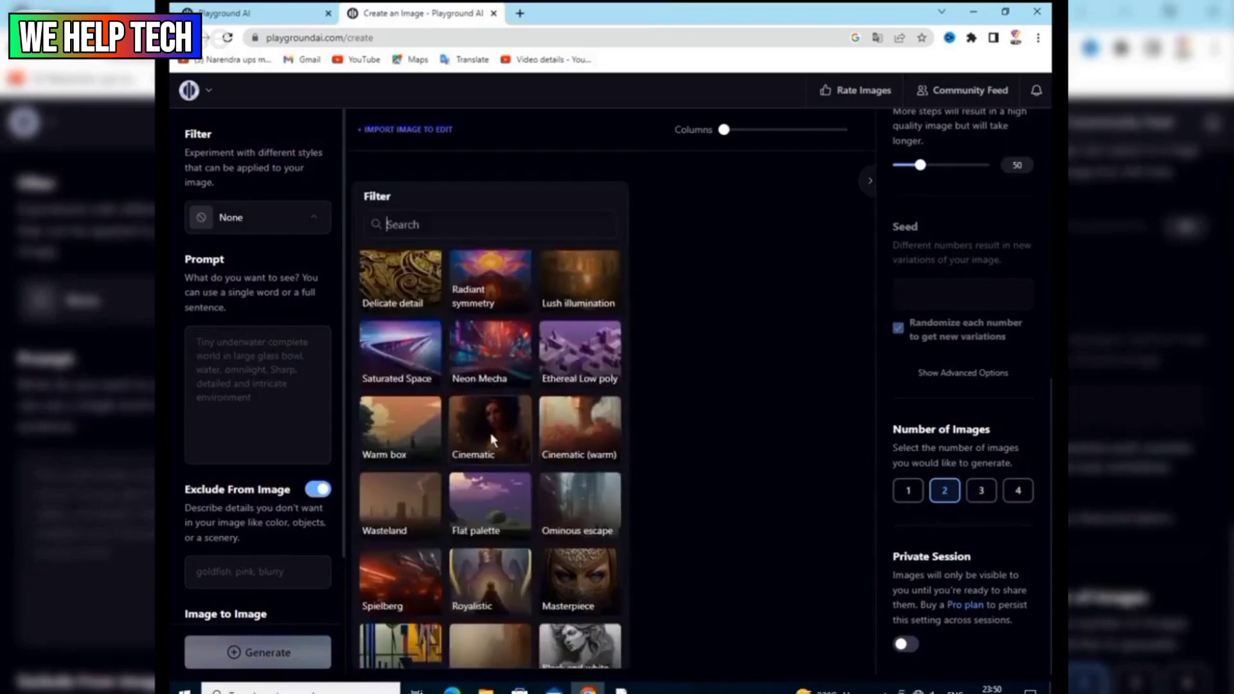
pyautogui.click(491, 439)
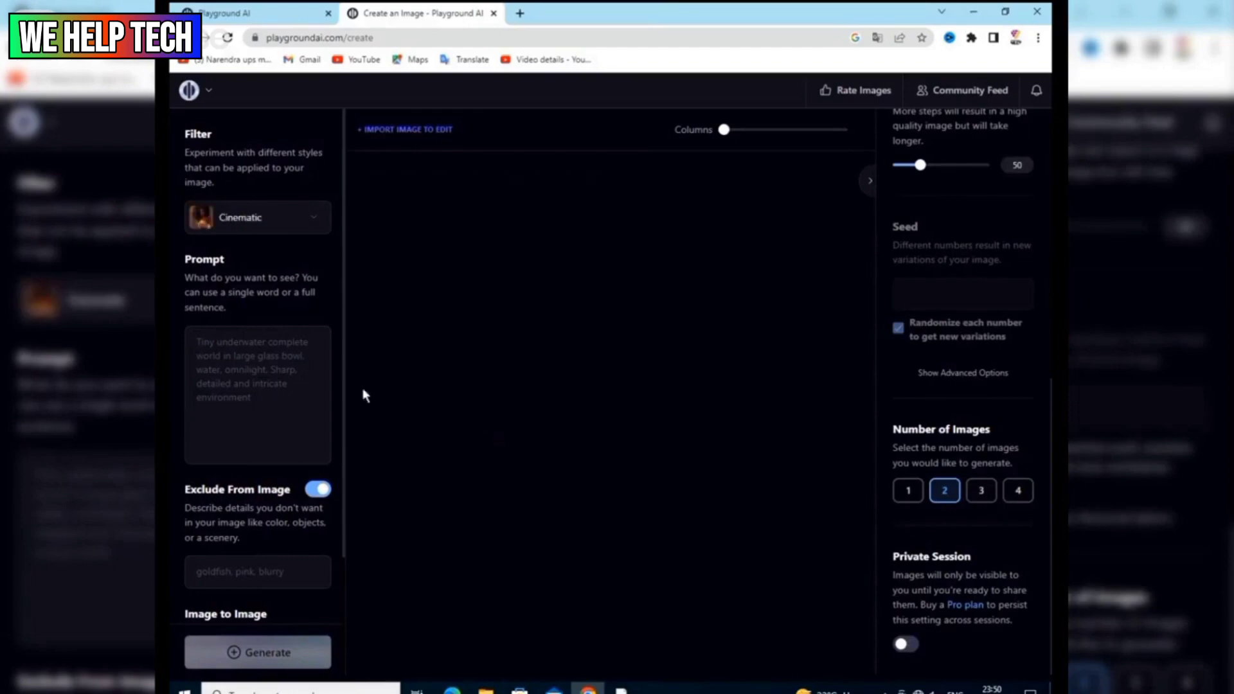
# Step: Enter the prompt "woman" and generate the images
pyautogui.click(227, 368)
pyautogui.write('woma')
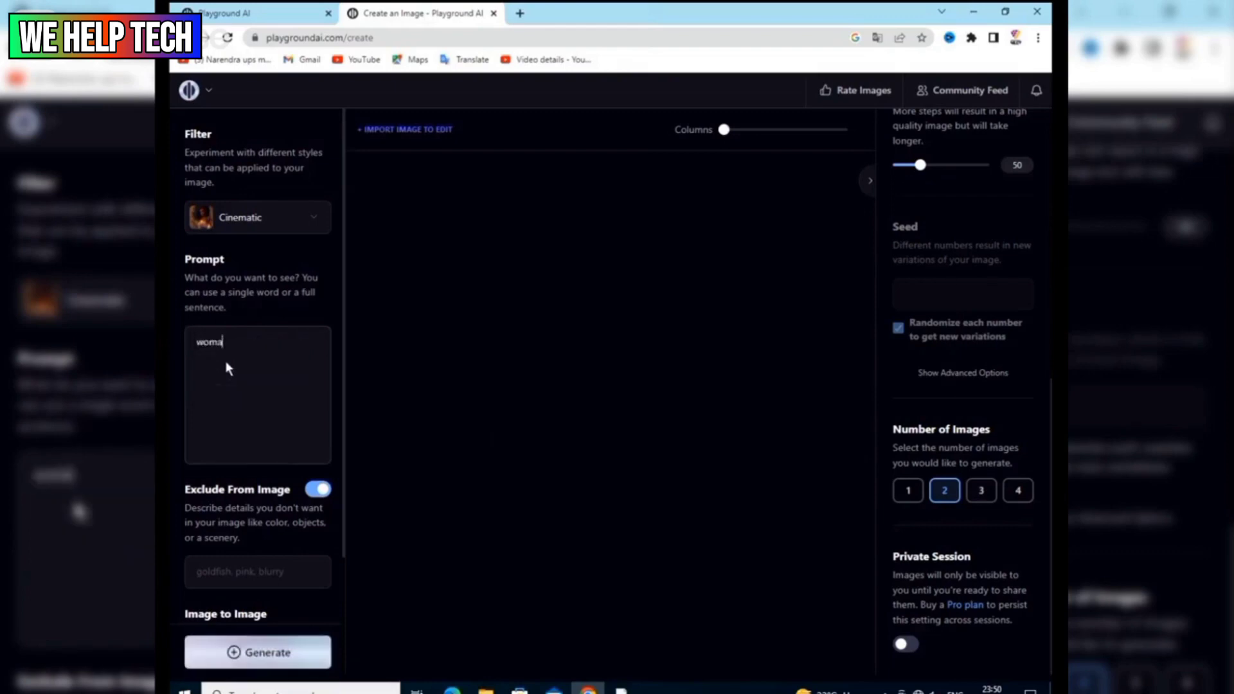
pyautogui.write('n')
pyautogui.click(241, 654)
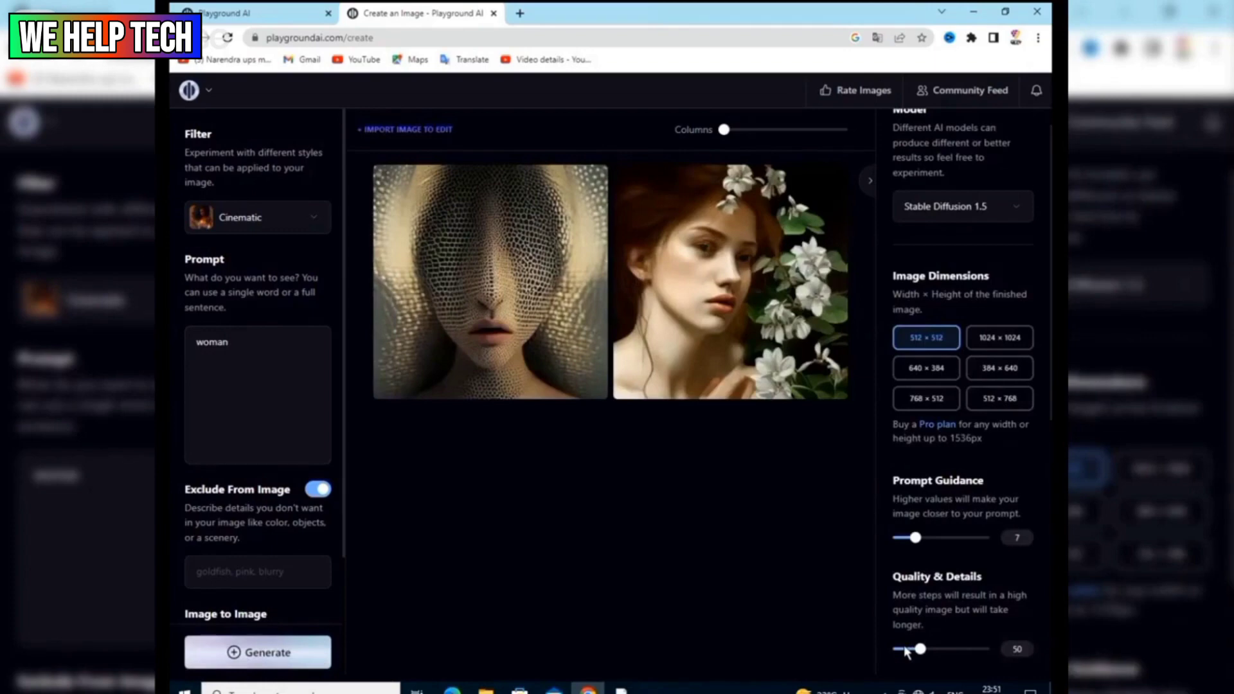
pyautogui.moveTo(804, 331)
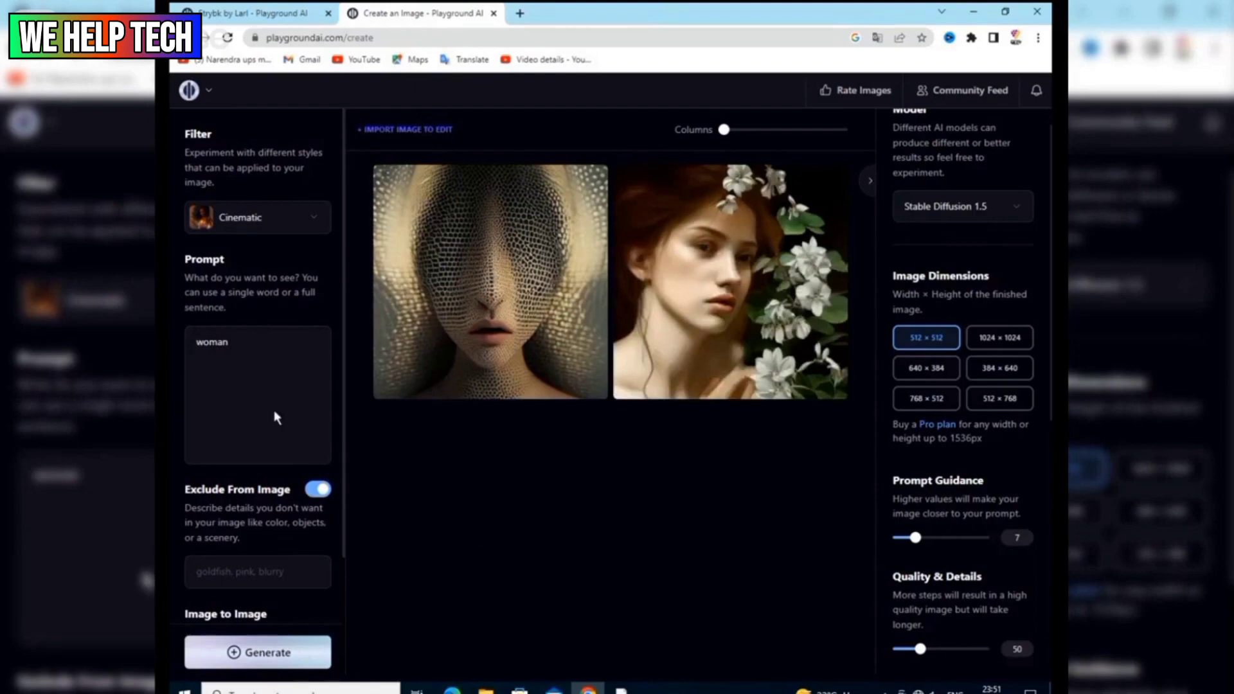
# Step: Set the number of images to 4 and generate from the same "woman" prompt again
pyautogui.scroll(-4, 928, 537)
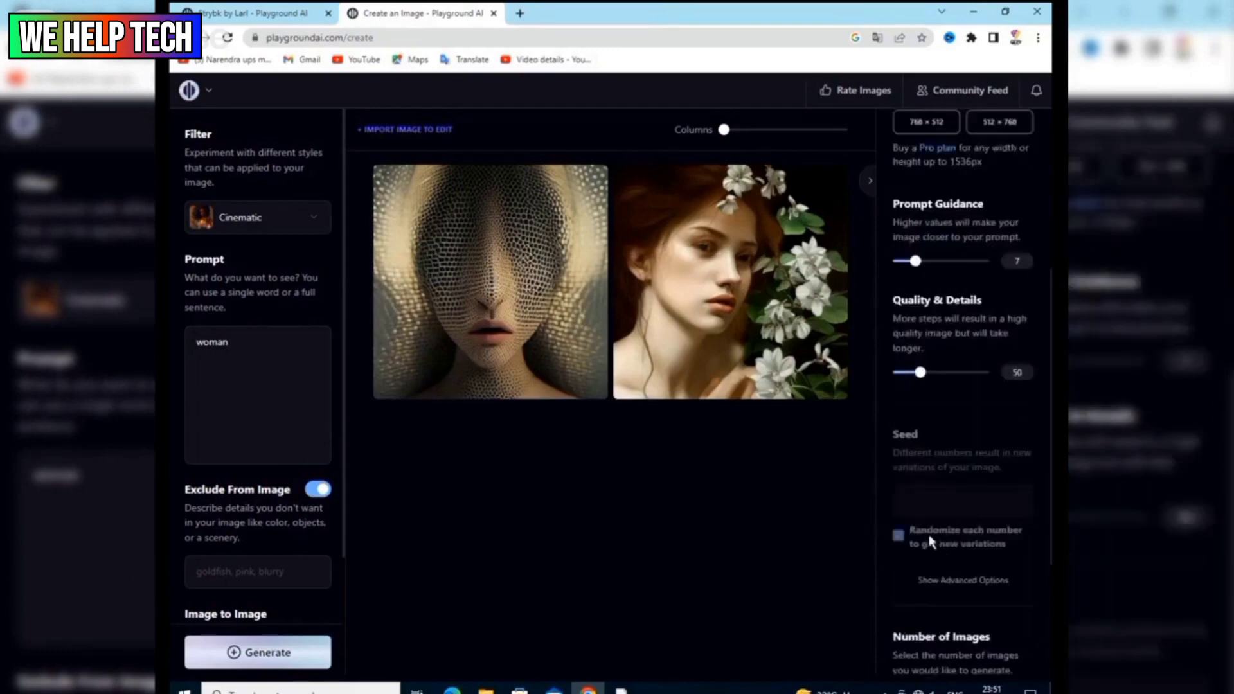
pyautogui.scroll(-3, 928, 534)
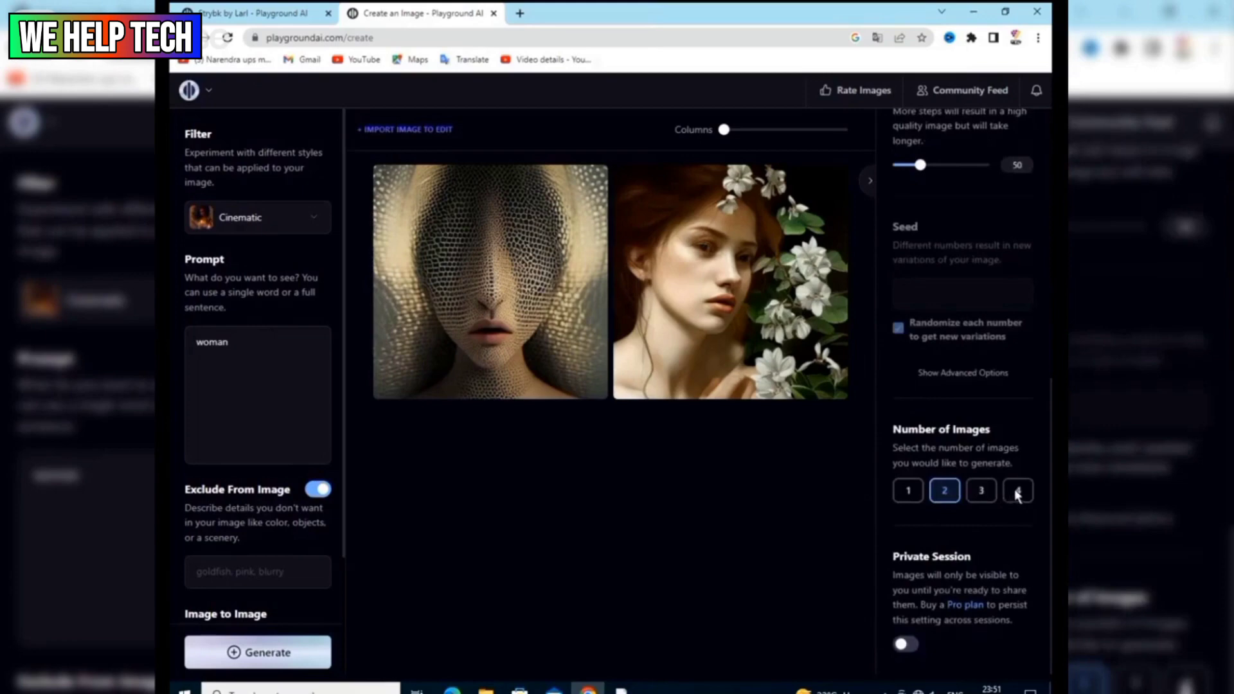
pyautogui.click(1017, 493)
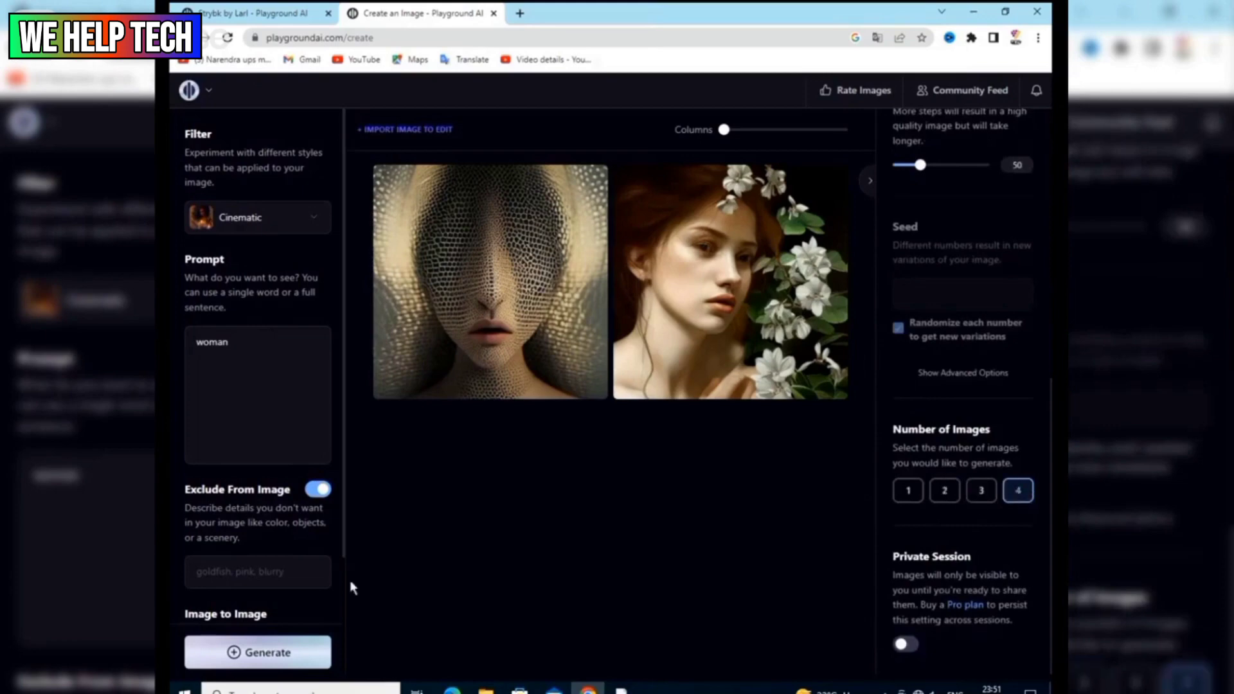
pyautogui.click(238, 653)
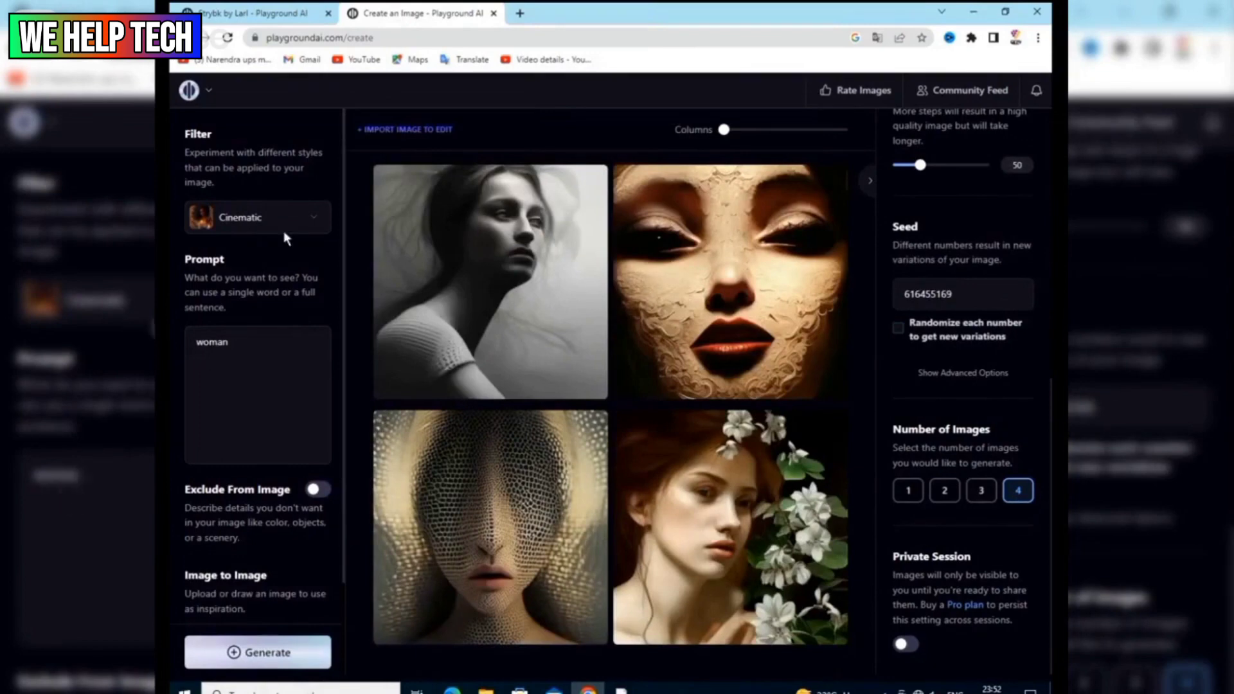
# Step: Change the filter from Cinematic to Royalistic and generate new images from the "woman" prompt
pyautogui.click(319, 222)
pyautogui.scroll(-2, 466, 538)
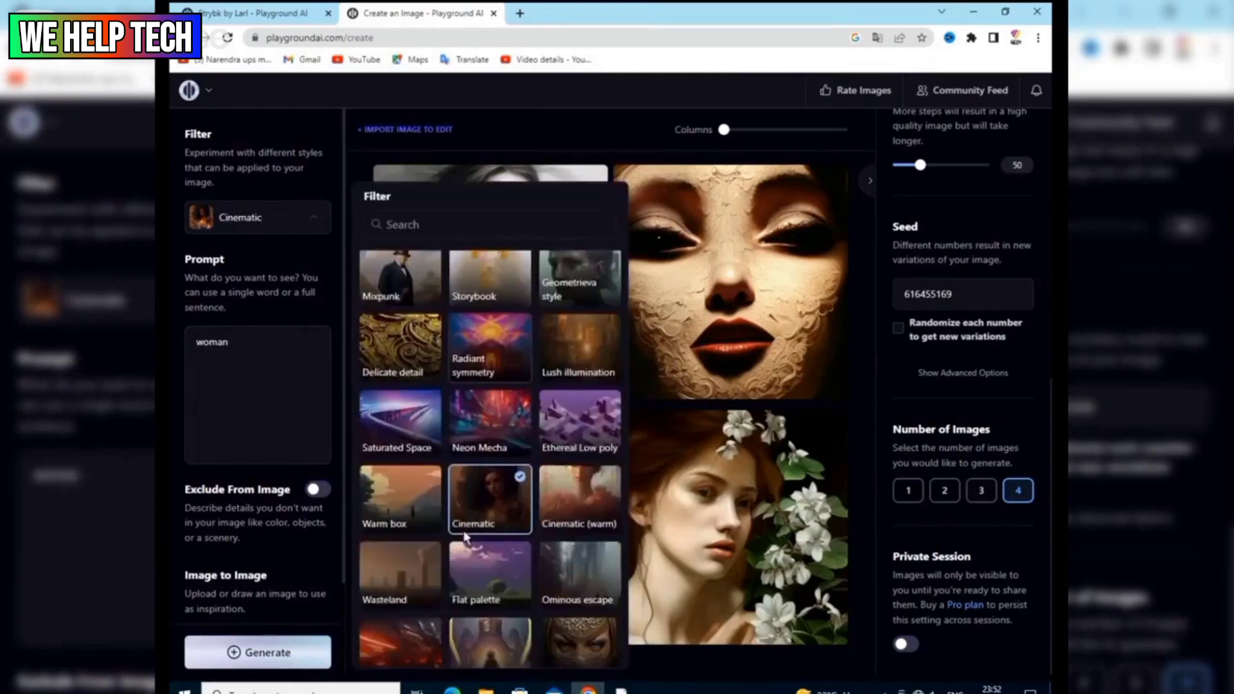
pyautogui.scroll(-2, 504, 527)
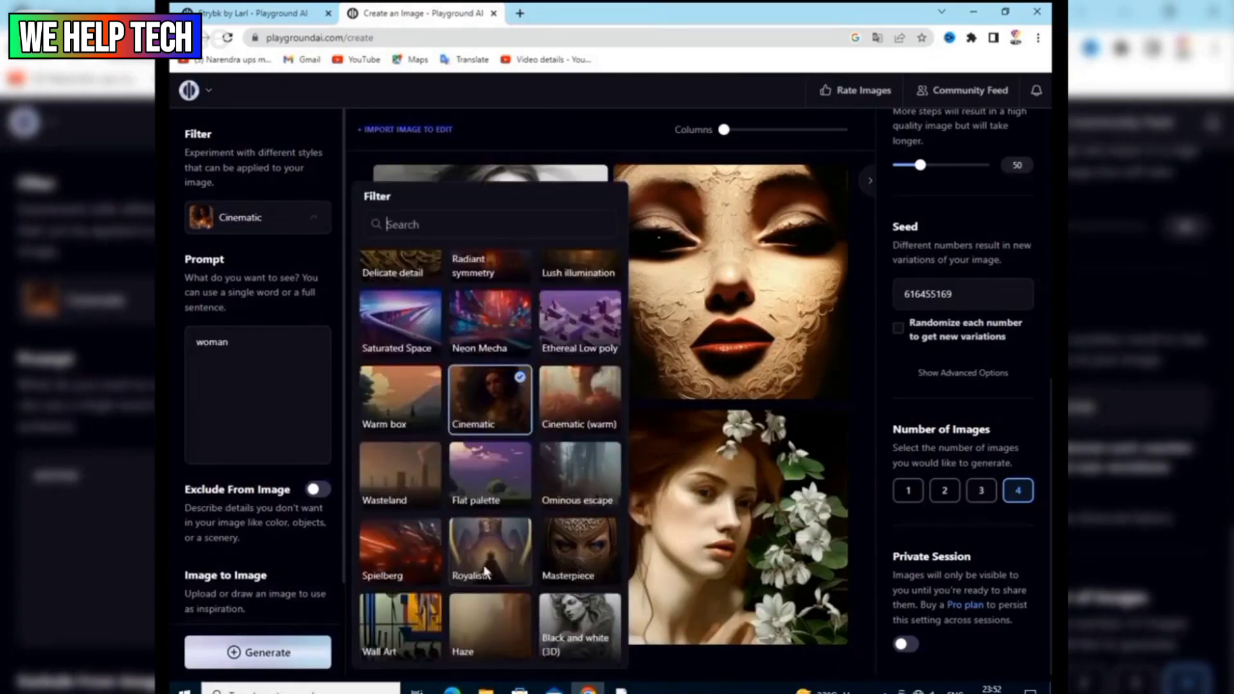
pyautogui.click(486, 568)
pyautogui.moveTo(483, 561)
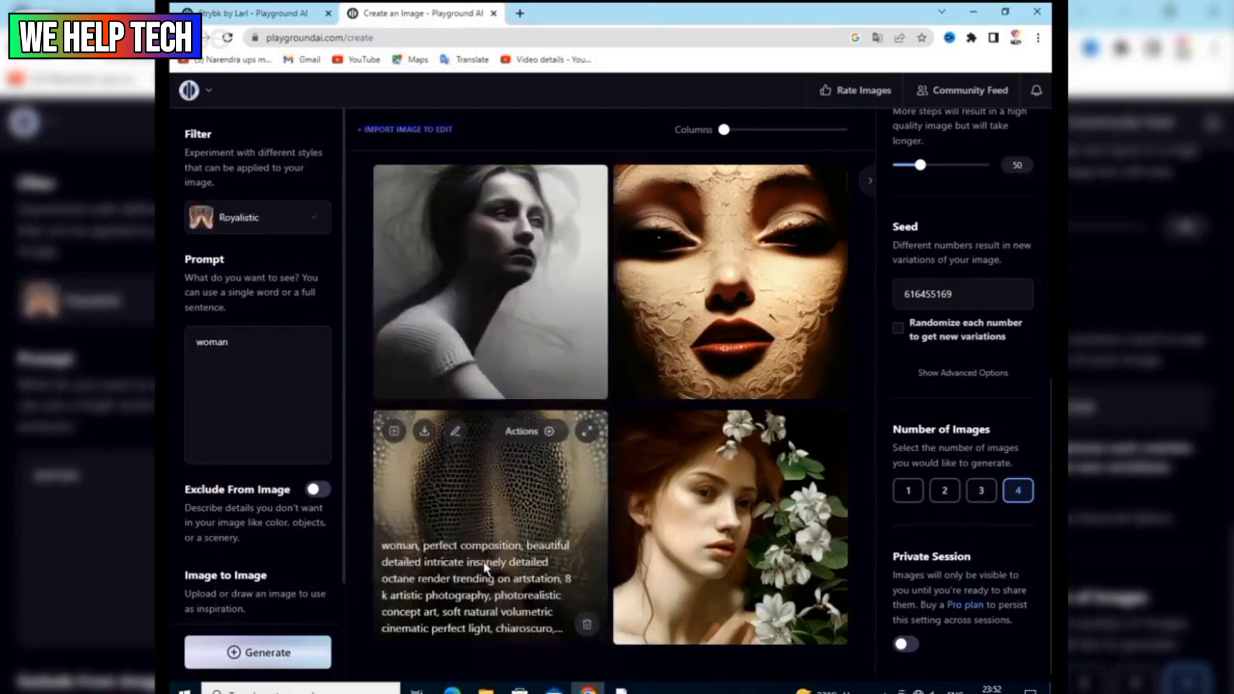
pyautogui.click(267, 654)
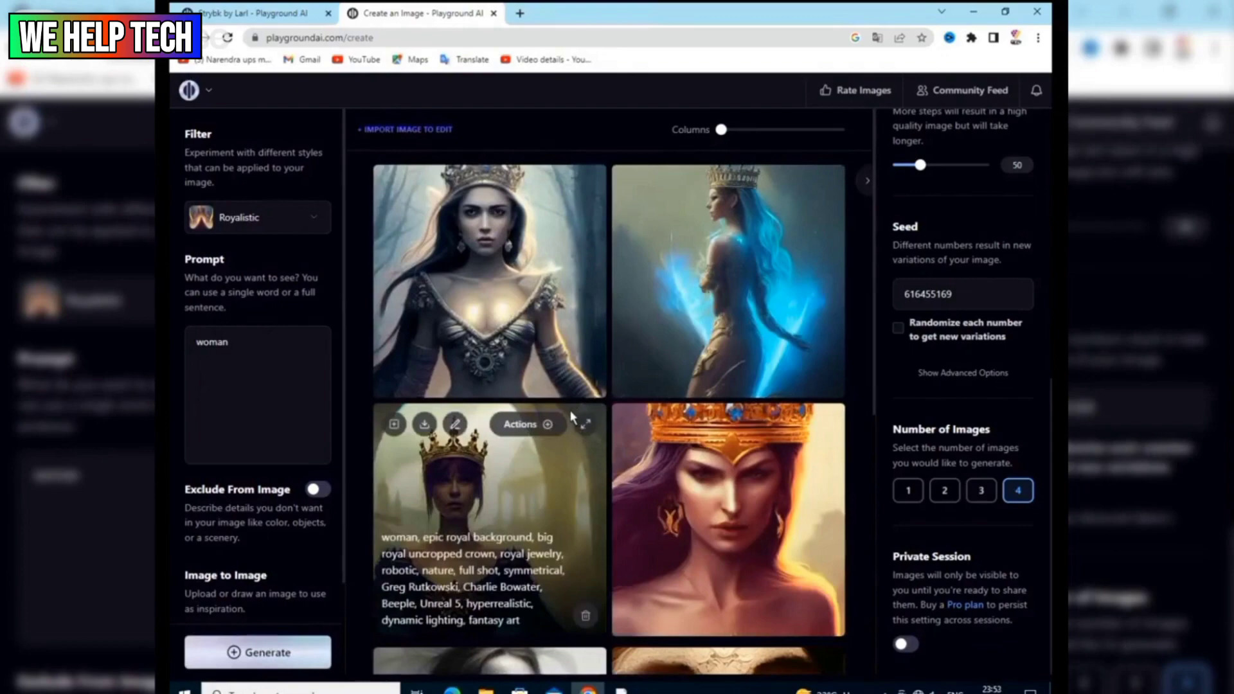
# Step: Look over the generated Royalistic images and download the first one, the crowned woman in the misty forest
pyautogui.scroll(-3, 571, 418)
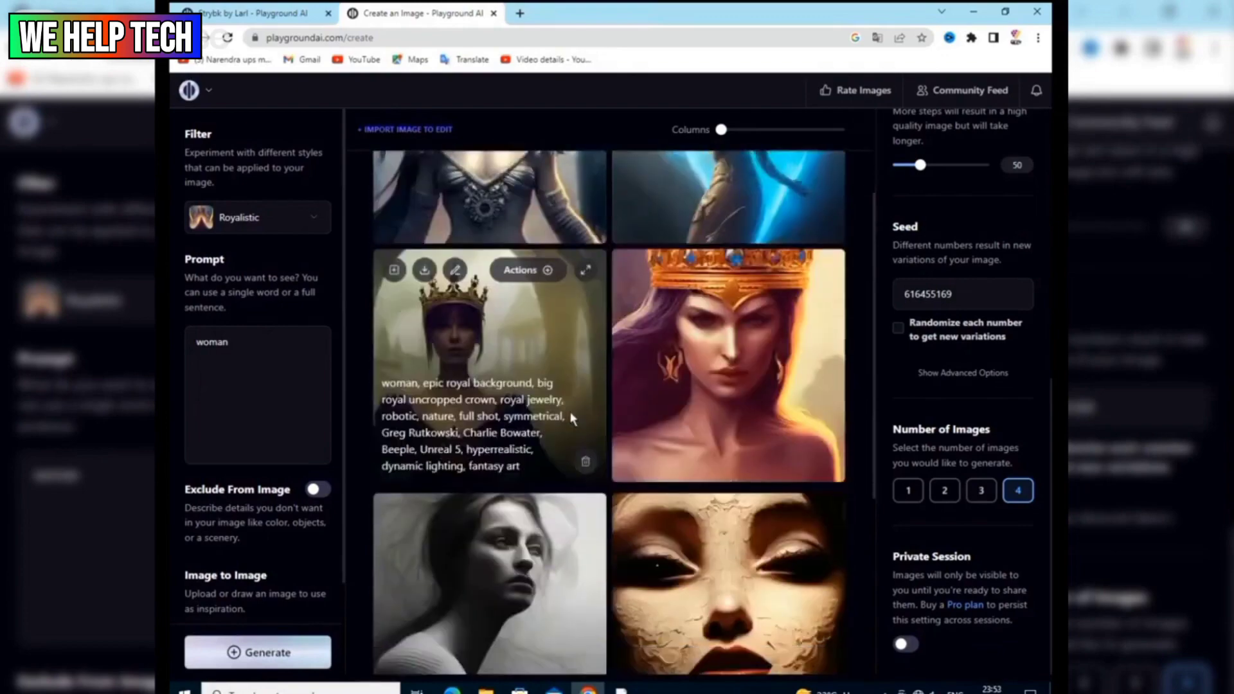
pyautogui.scroll(3, 571, 415)
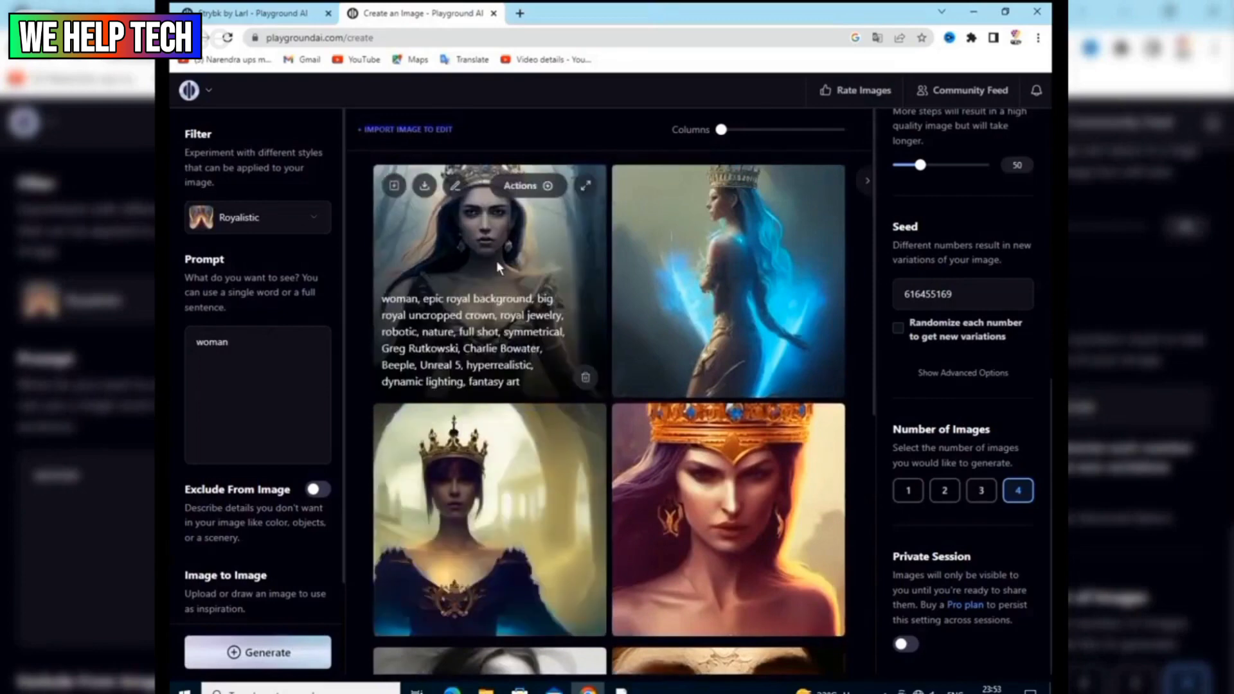
pyautogui.moveTo(506, 277)
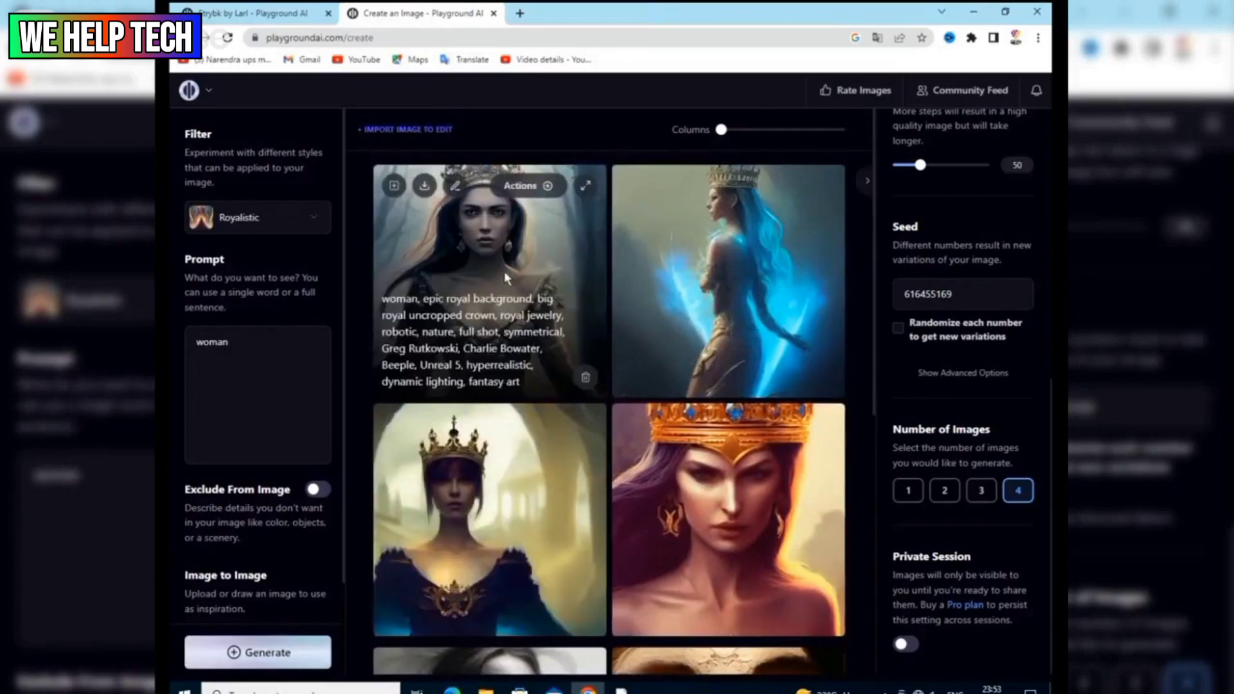
pyautogui.click(425, 190)
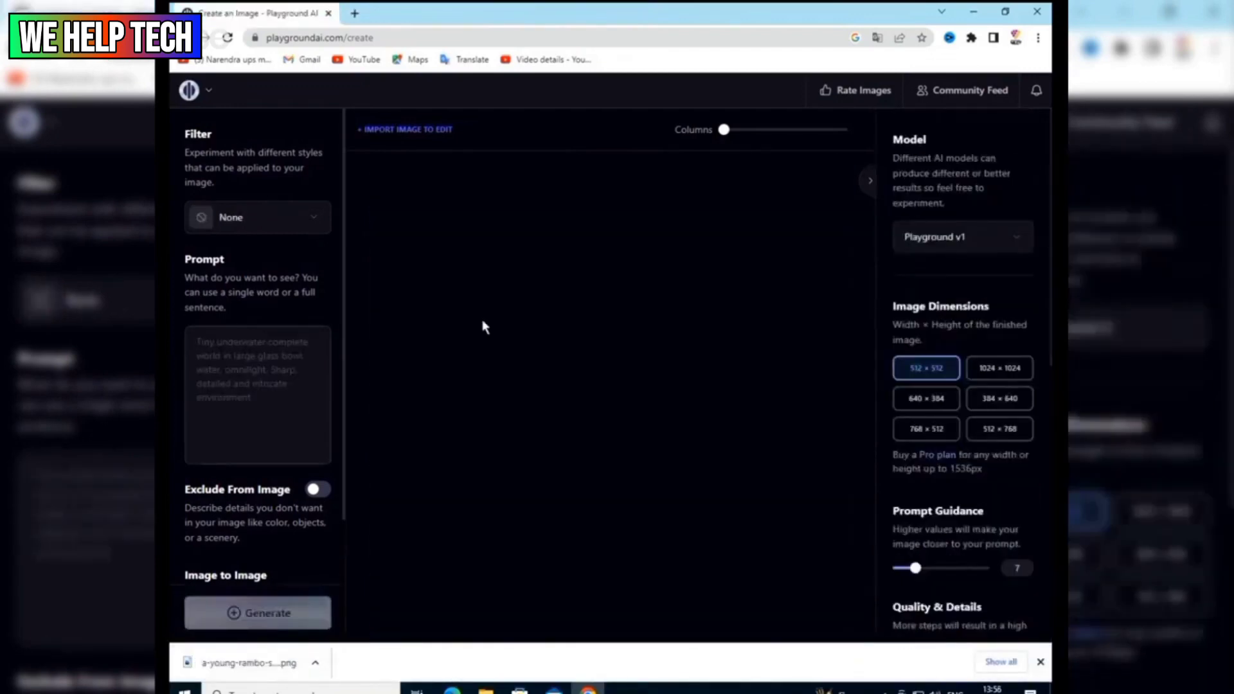
# Step: Paste the copied tropical jungle portrait prompt into the Prompt field and delete the cut-off word "symme" at its end
pyautogui.rightClick(248, 370)
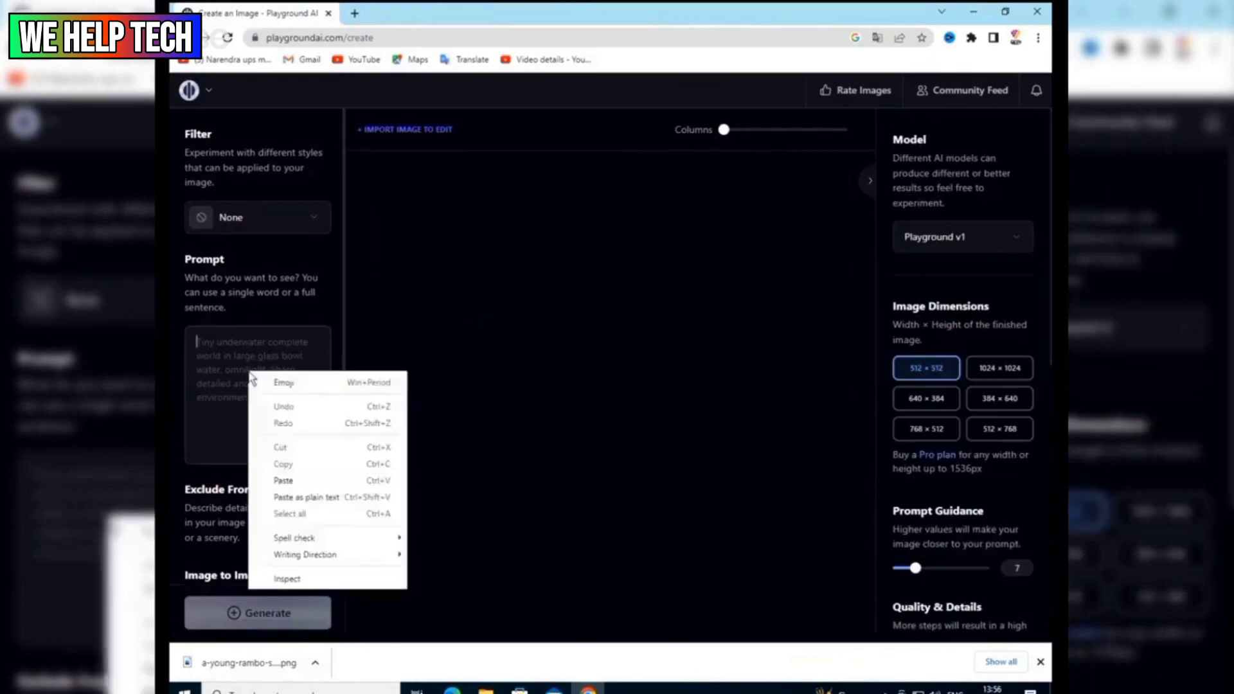
pyautogui.click(283, 477)
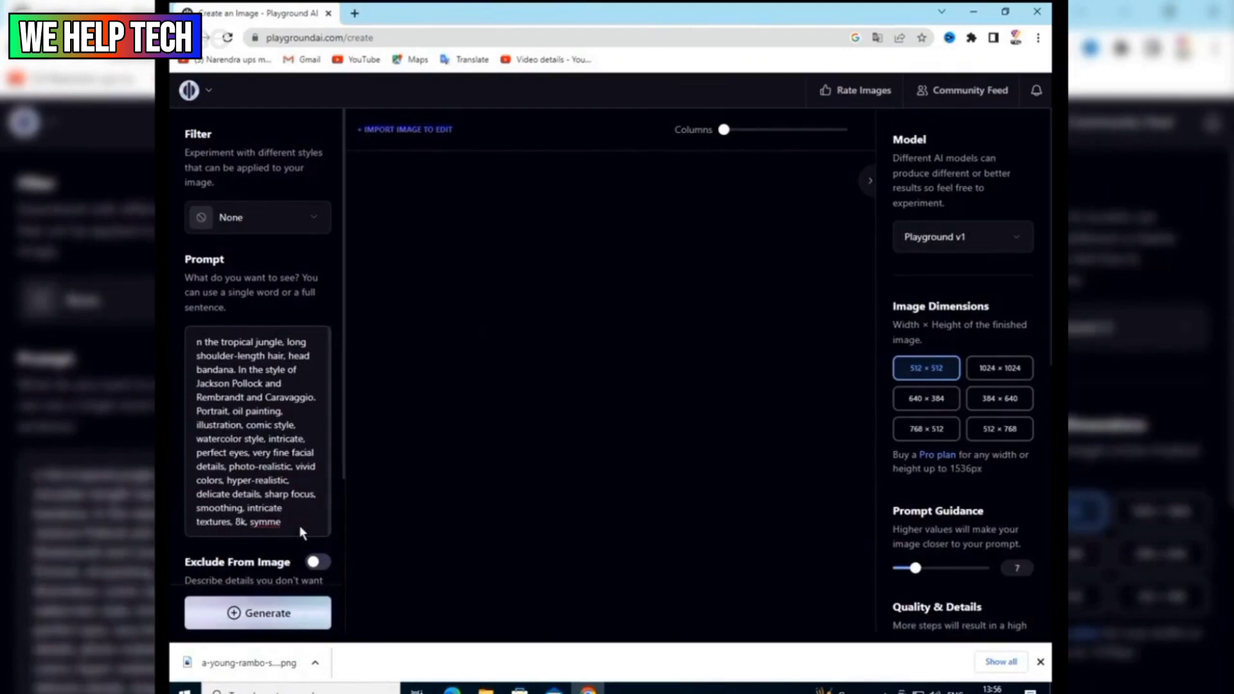
pyautogui.press('BackSpace')
pyautogui.press('BackSpace')
pyautogui.press('BackSpace')
pyautogui.press('BackSpace')
pyautogui.press('BackSpace')
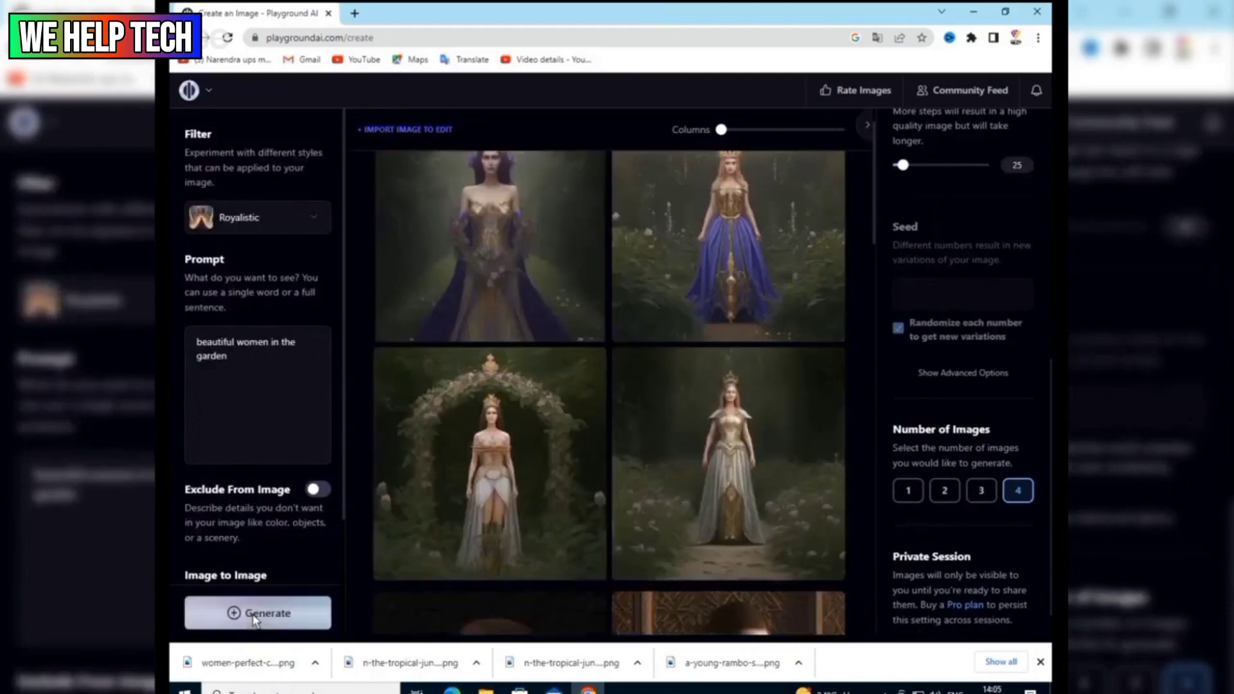
# Step: Review the Royalistic images generated from the prompt "beautiful women in the garden"
pyautogui.moveTo(435, 514)
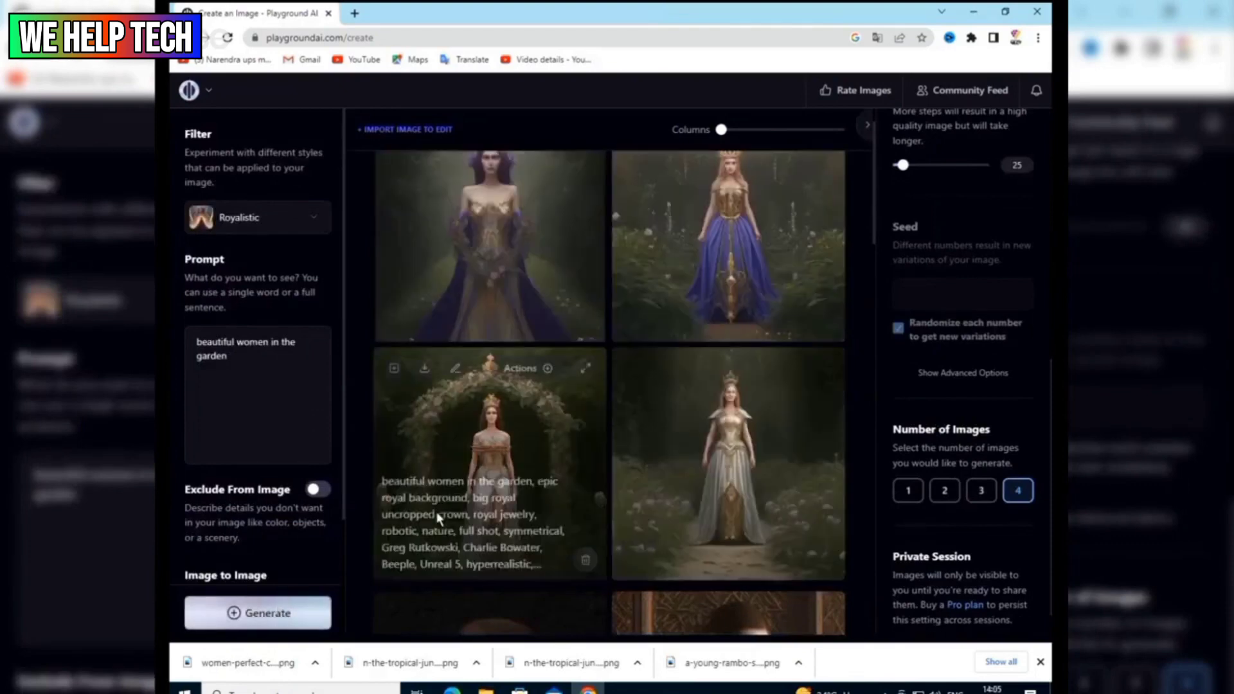
pyautogui.scroll(1, 437, 515)
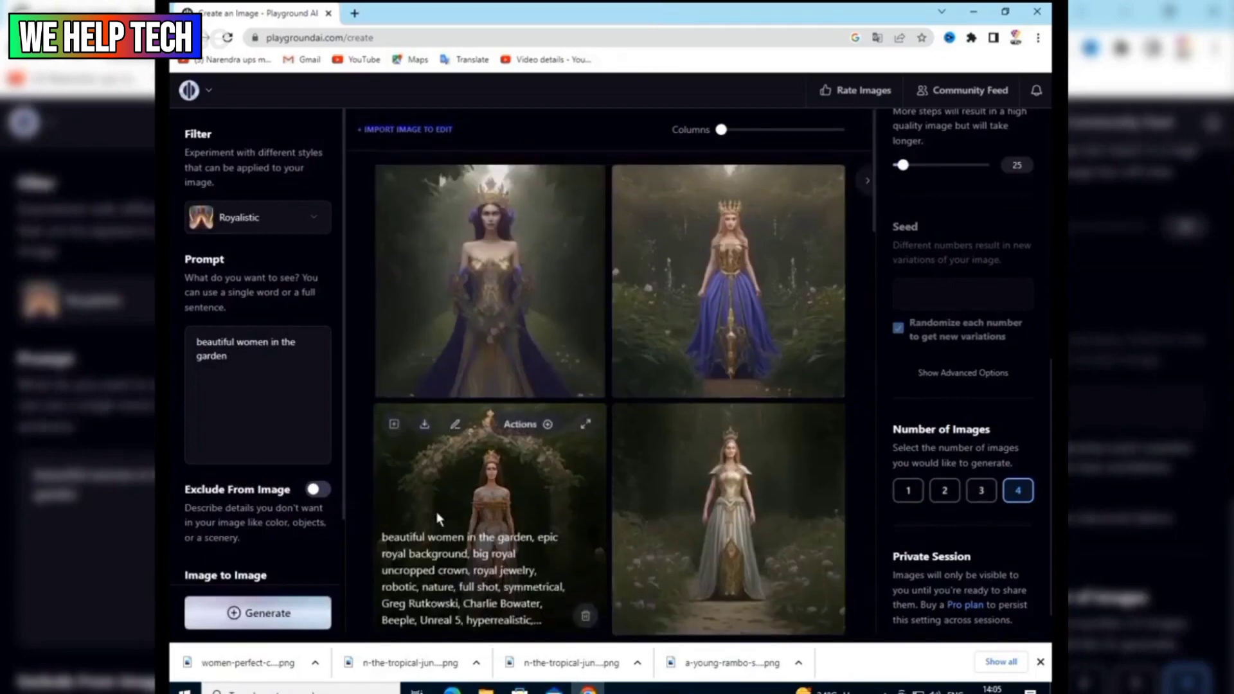